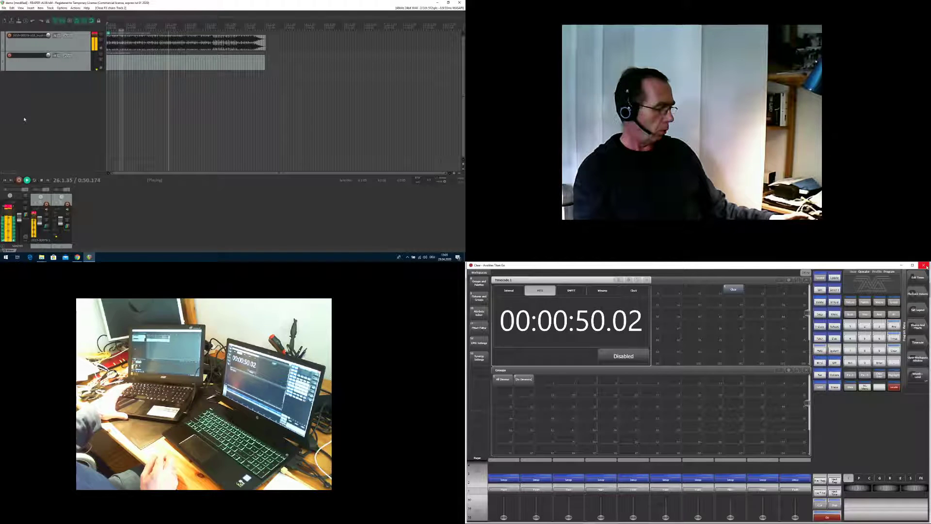
# Stop, replay, then stop REAPER playback so Titan's timecode freezes at 00:00:07.18.
pyautogui.press('space')
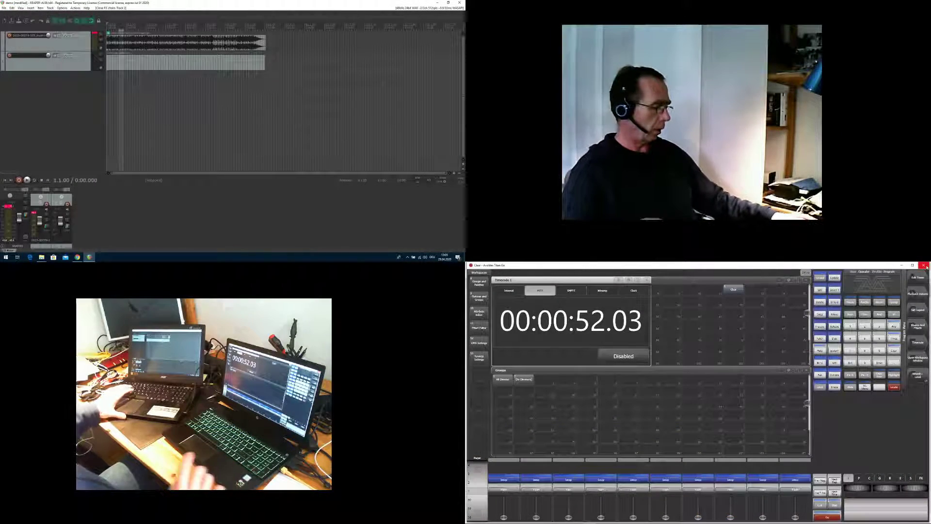
pyautogui.press('space')
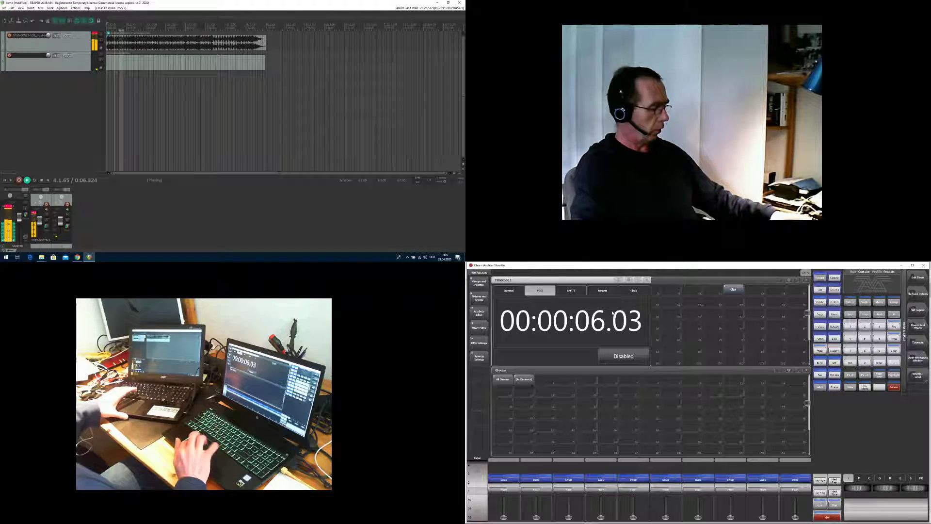
pyautogui.press('space')
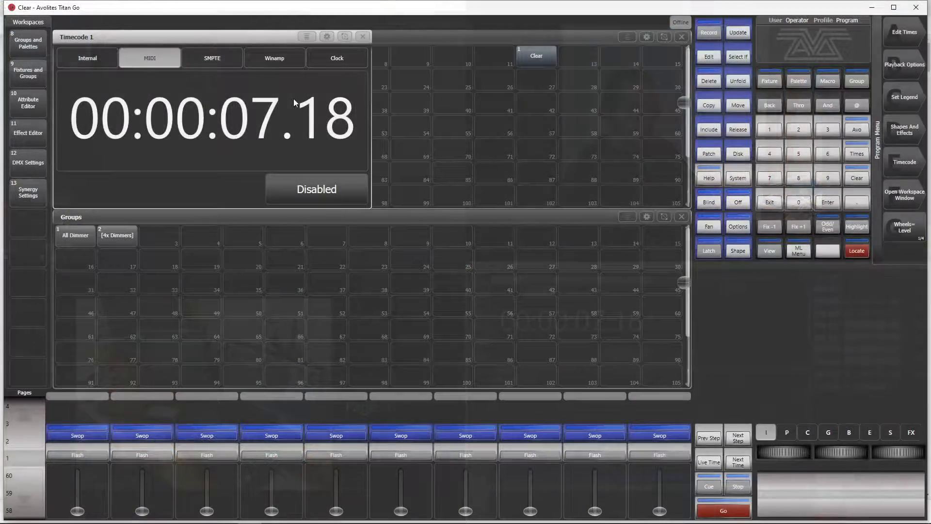
# Switch to the Chrome window showing the Avolites wiki Reaper-to-Titan timecode page.
pyautogui.hotkey('alt', 'Tab')
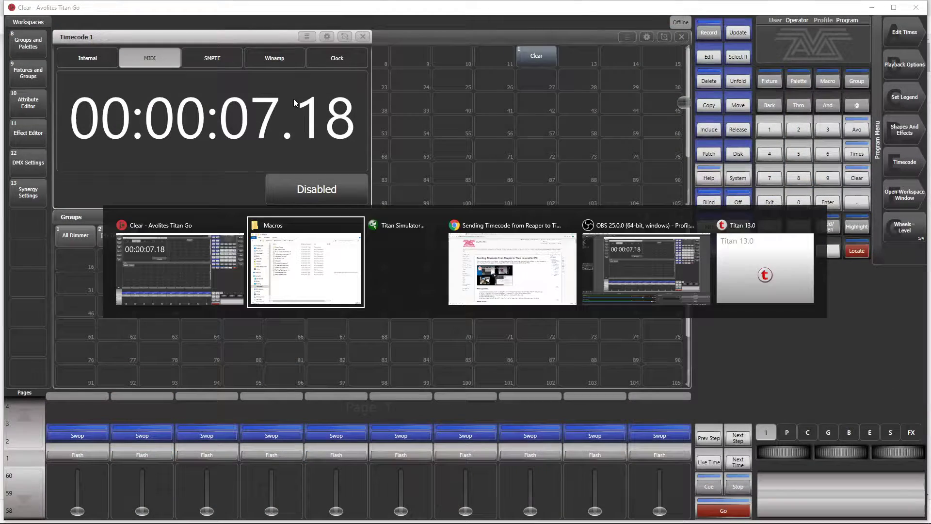
pyautogui.hotkey('alt', 'Tab')
pyautogui.hotkey('alt', 'Tab')
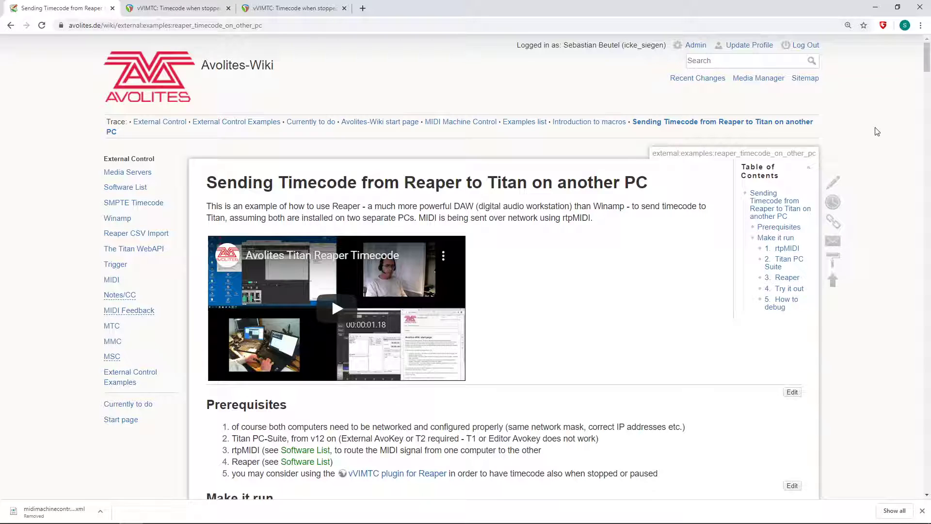
# Jump to the wiki's '4. Try it out' section and scroll through it.
pyautogui.click(787, 290)
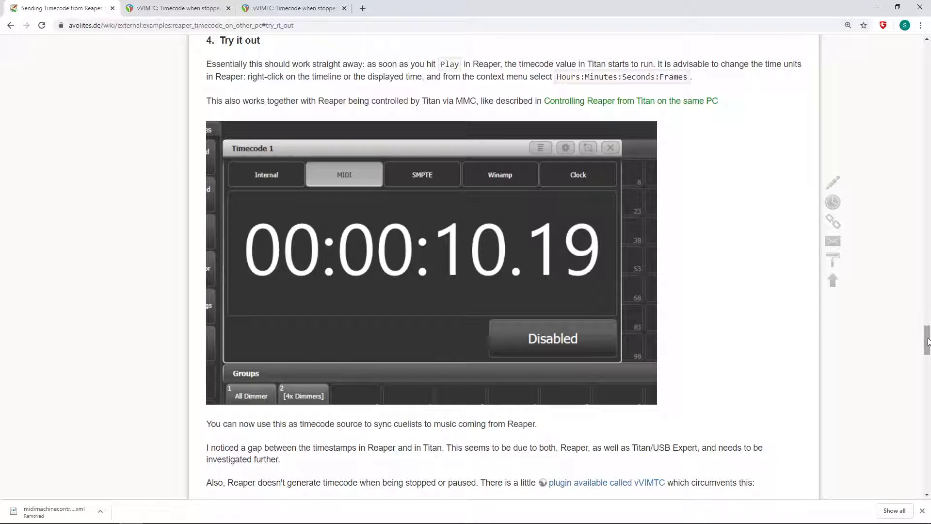
pyautogui.moveTo(928, 341); pyautogui.dragTo(928, 363)
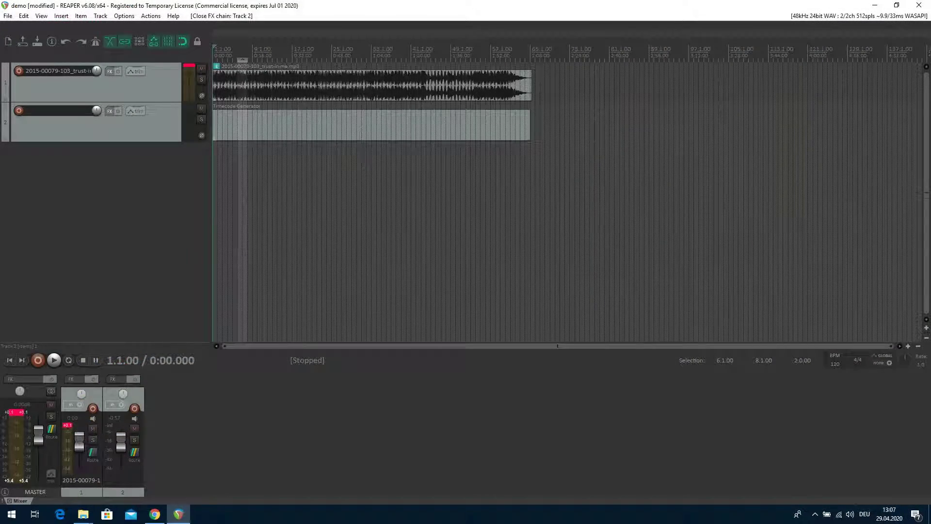
# Back in the wiki's Try it out section, follow the forum.cockos.com vVIMTC thread link.
pyautogui.hotkey('alt', 'Tab')
pyautogui.hotkey('alt', 'Tab')
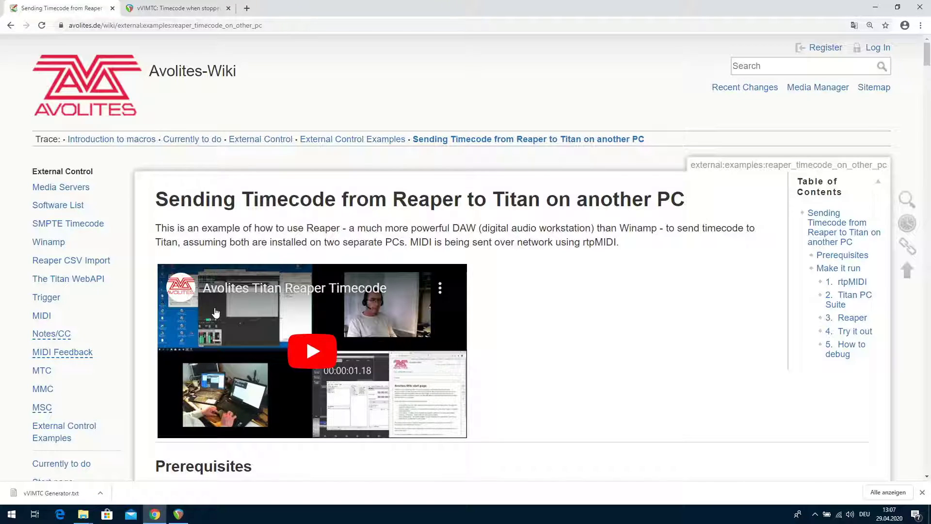
pyautogui.click(843, 335)
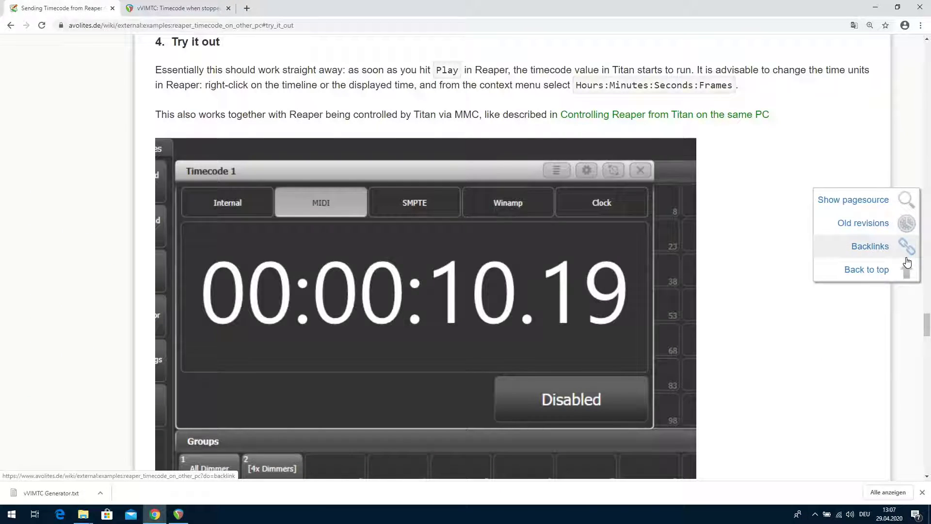
pyautogui.moveTo(927, 329); pyautogui.dragTo(927, 343)
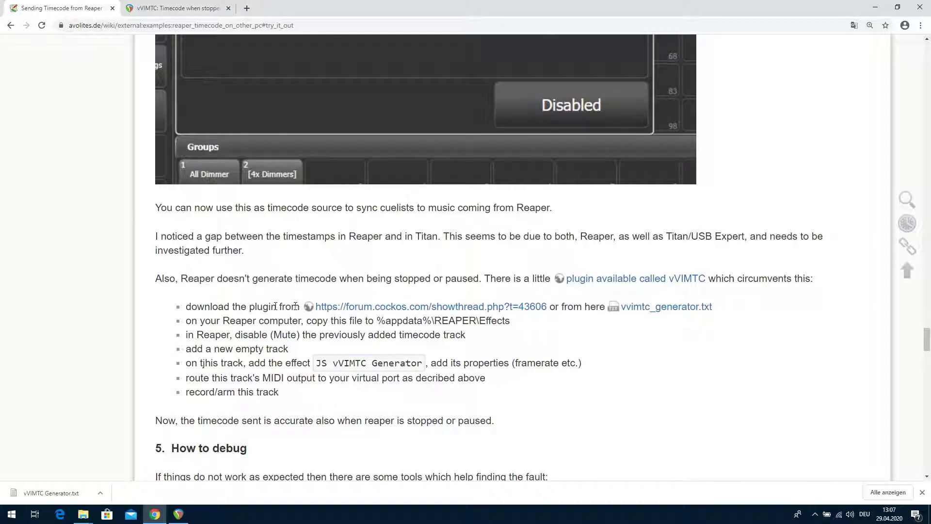
pyautogui.click(401, 311)
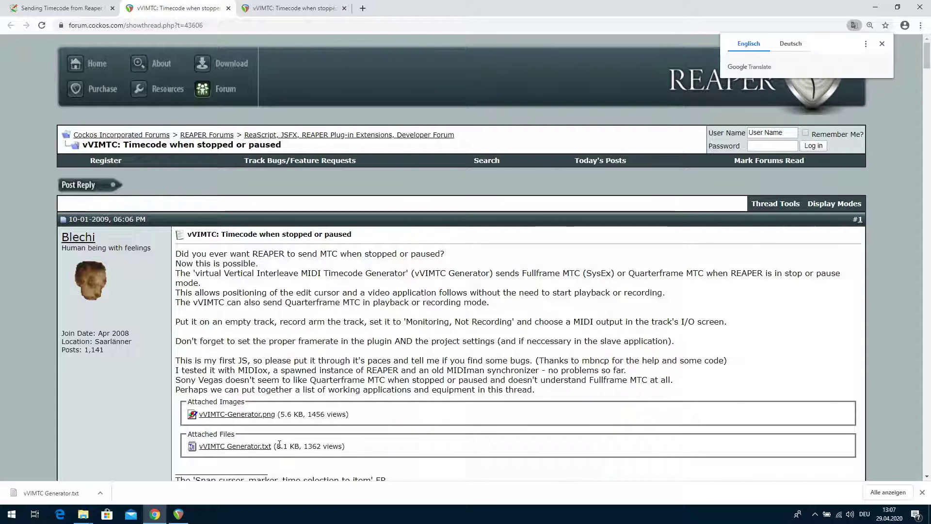
# Download the vVIMTC Generator.txt attachment and minimize the browser.
pyautogui.click(245, 446)
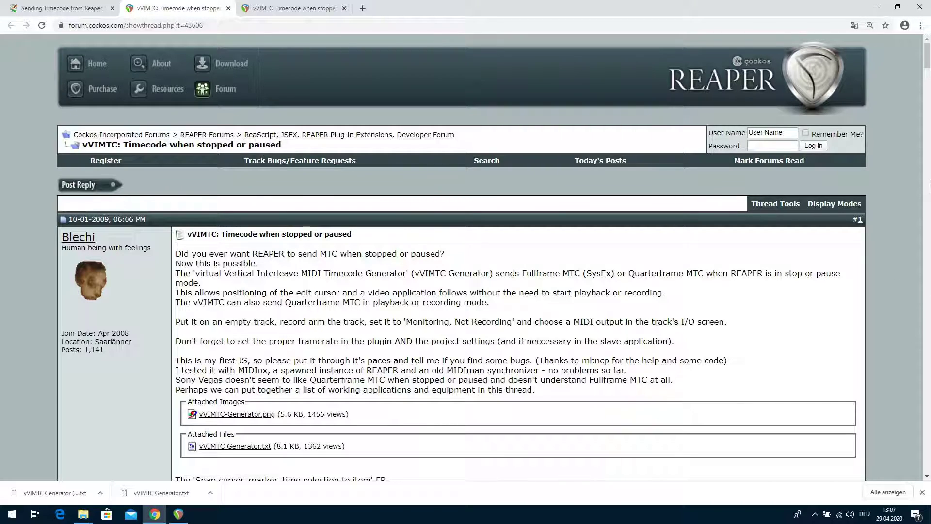
pyautogui.click(875, 9)
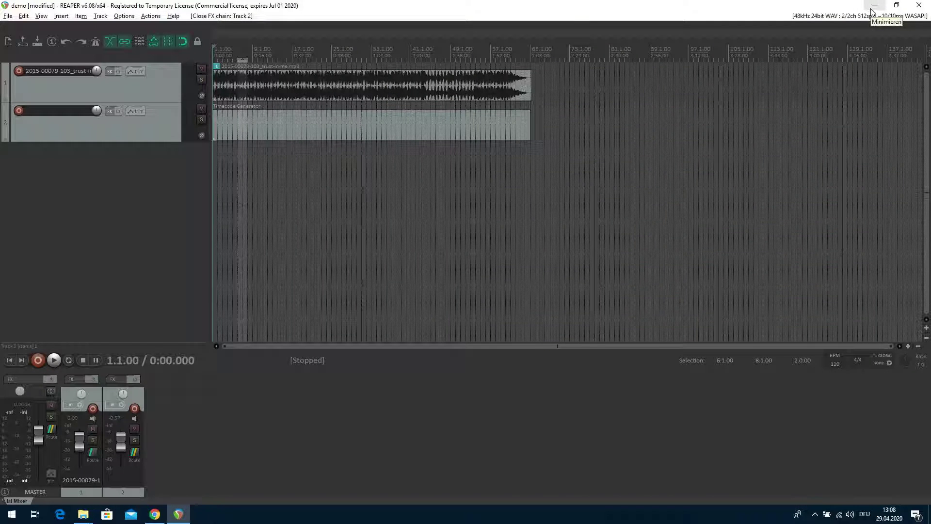
# Open a fresh File Explorer and navigate from %appdata% into REAPER\Effects.
pyautogui.click(875, 6)
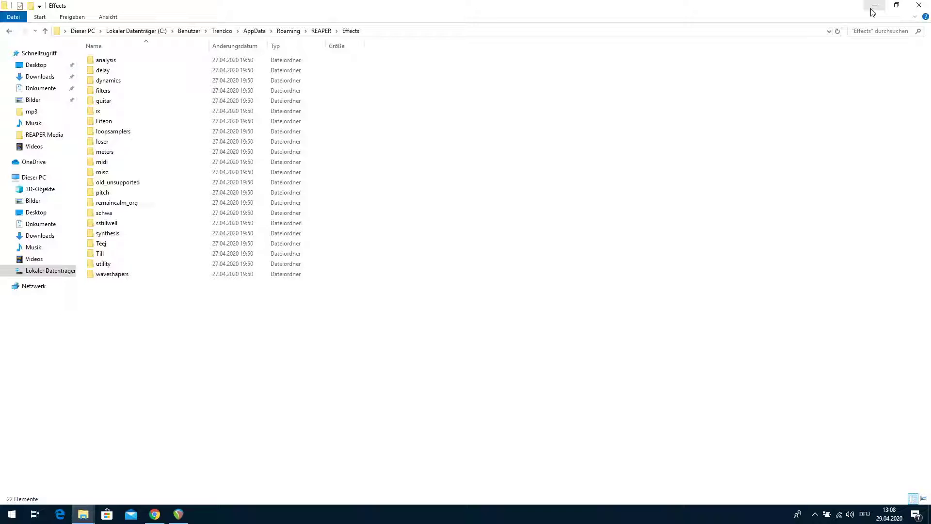
pyautogui.click(920, 5)
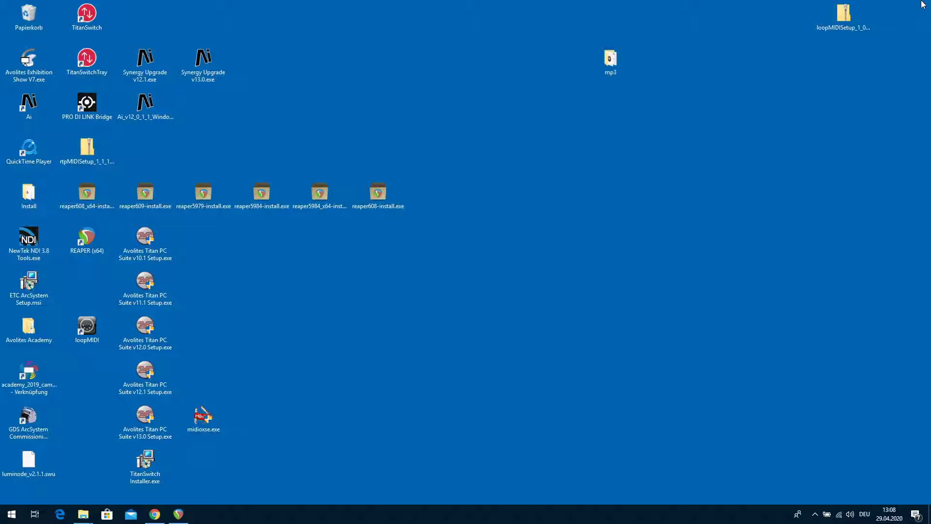
pyautogui.press('super+e')
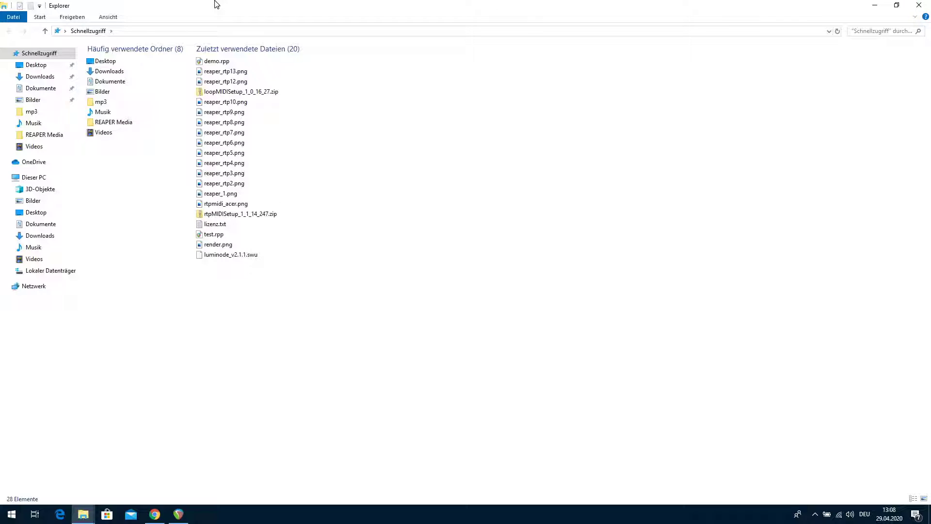
pyautogui.click(123, 31)
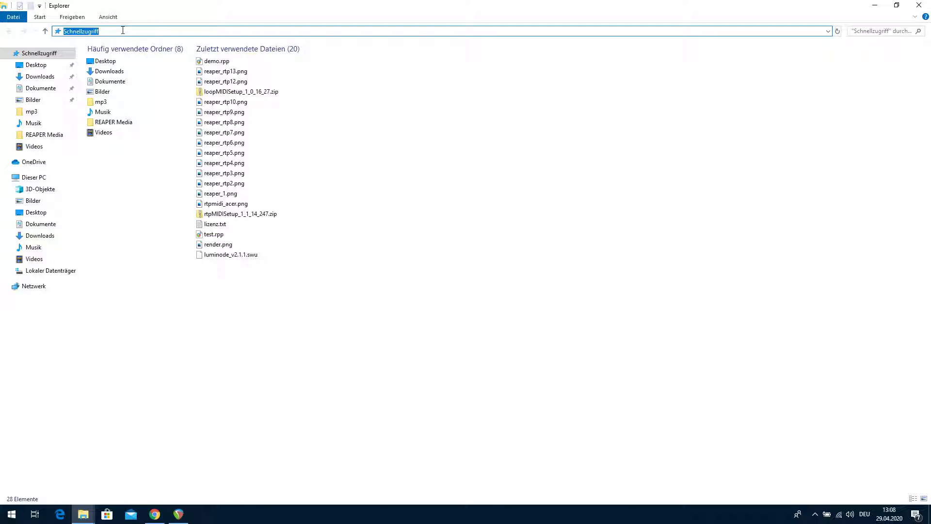
pyautogui.write('%appdata%')
pyautogui.press('Return')
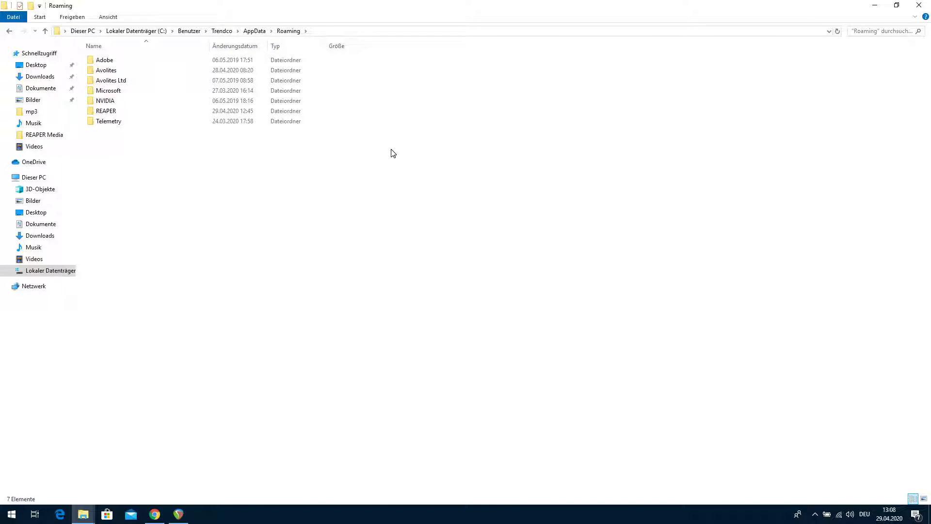
pyautogui.doubleClick(103, 113)
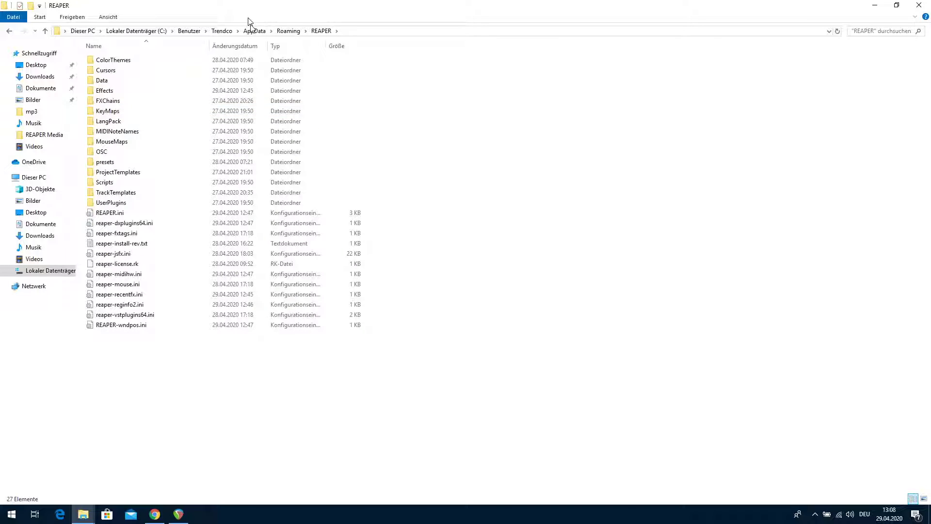
pyautogui.doubleClick(99, 92)
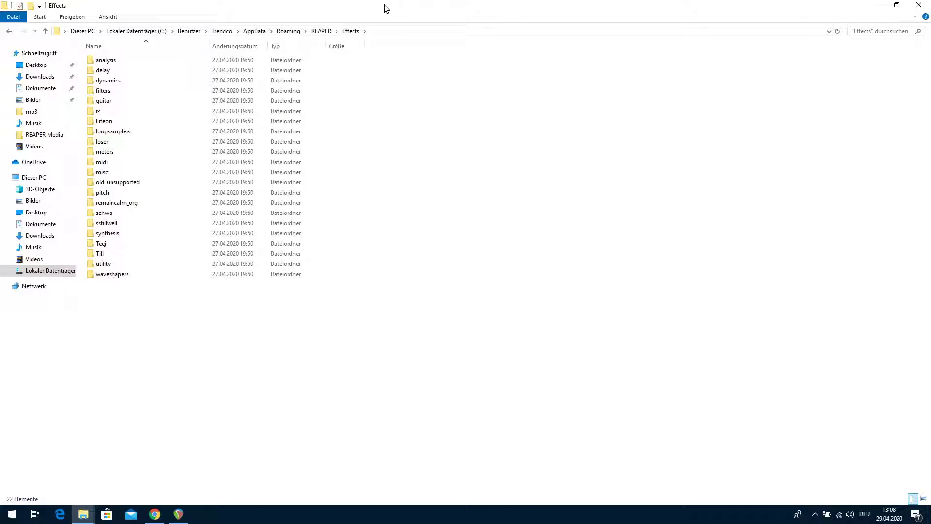
# Tile Explorer and Chrome side by side, drag vVIMTC Generator.txt into Effects, and return to REAPER.
pyautogui.press('super+Right')
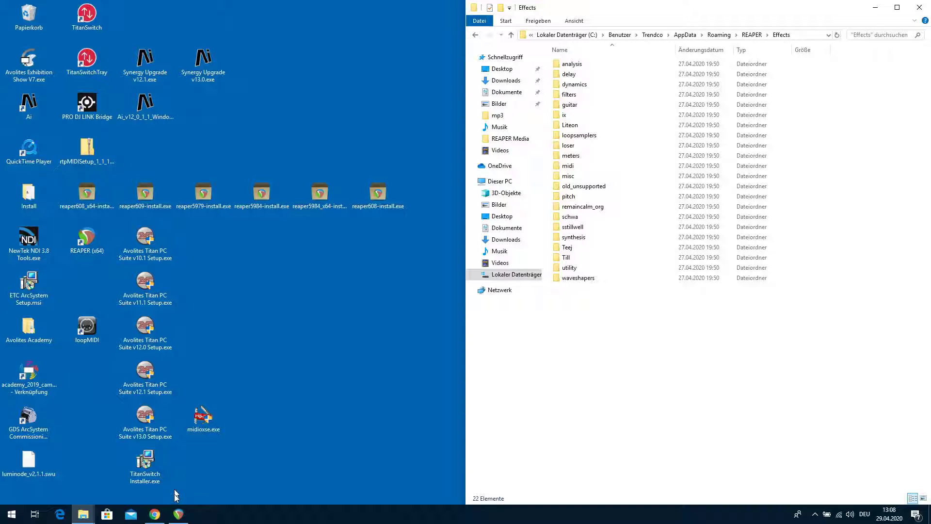
pyautogui.click(151, 517)
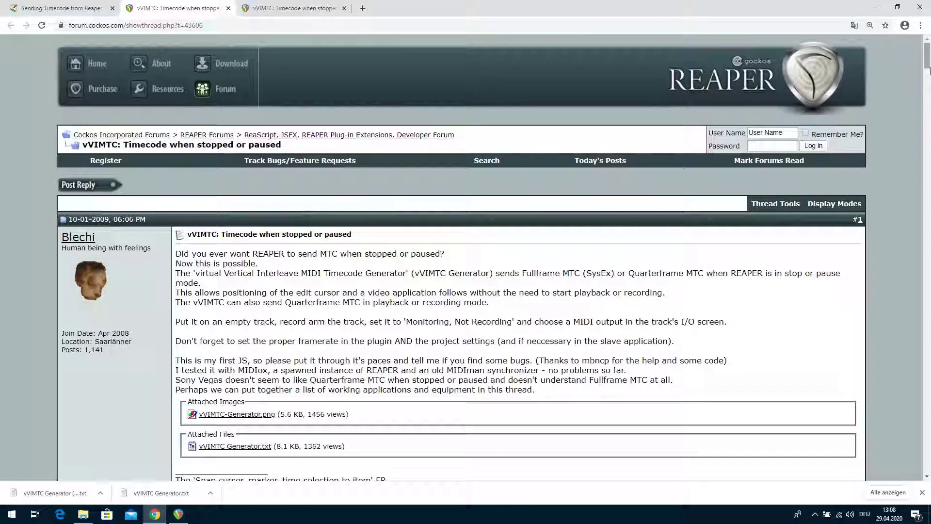
pyautogui.press('super+Left')
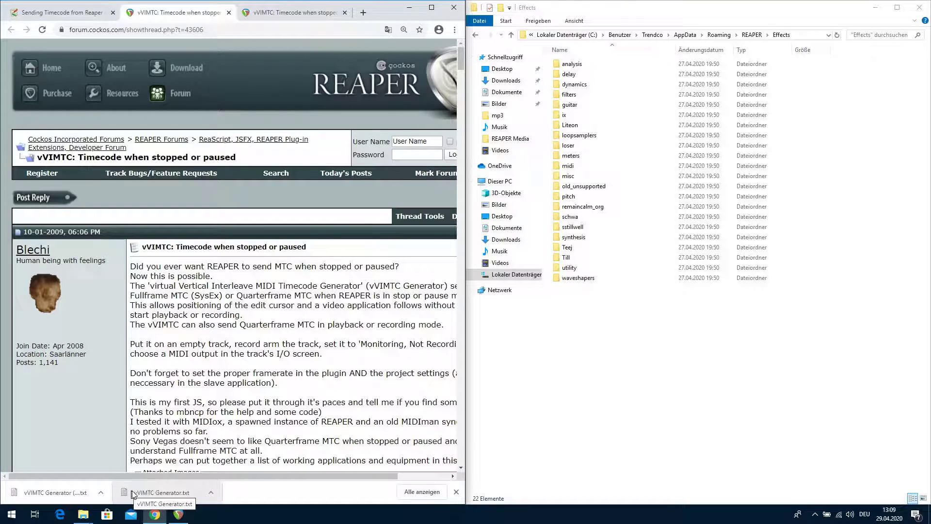
pyautogui.moveTo(155, 498); pyautogui.dragTo(798, 357)
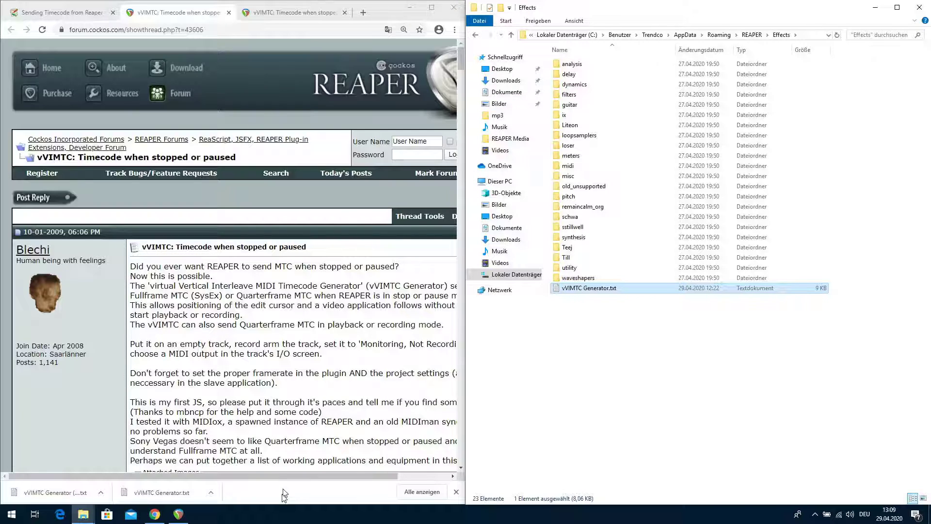
pyautogui.click(179, 514)
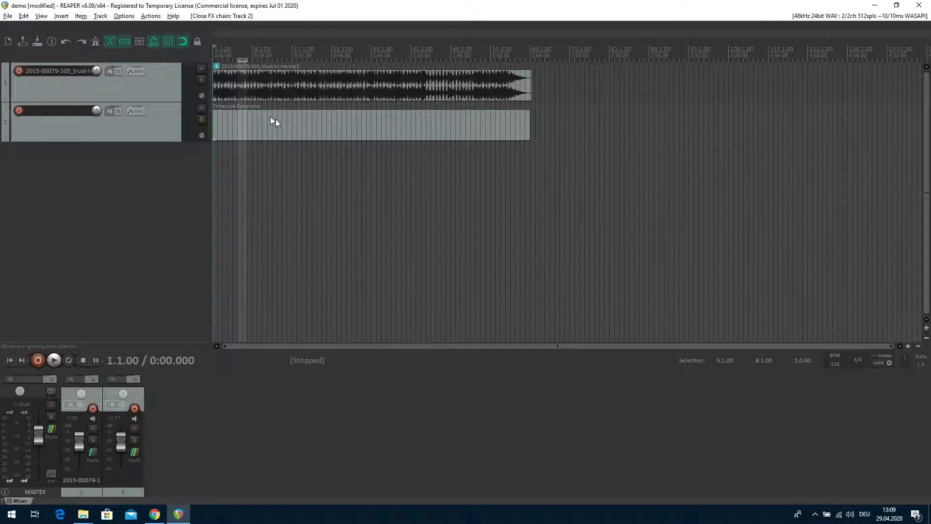
# Mute the Timecode Generator on track 2 and insert an empty track 3 from the Track menu.
pyautogui.click(202, 108)
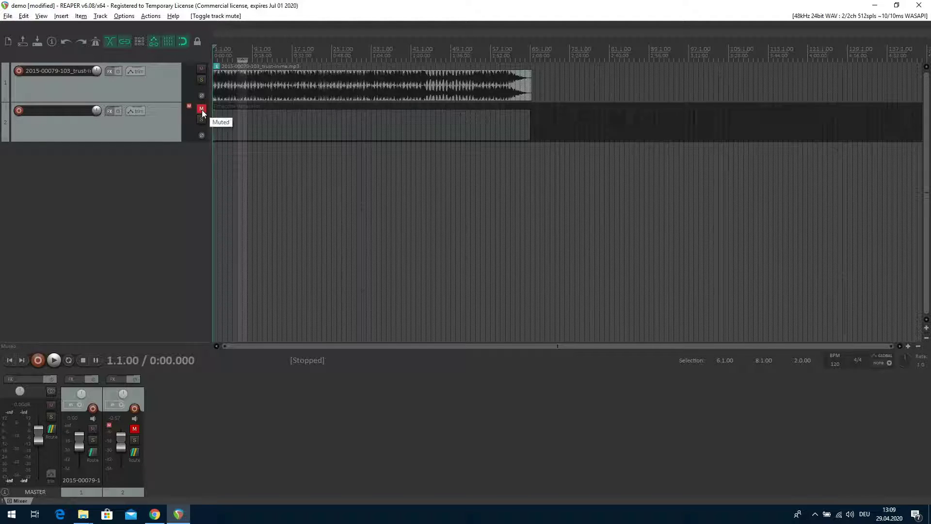
pyautogui.click(101, 16)
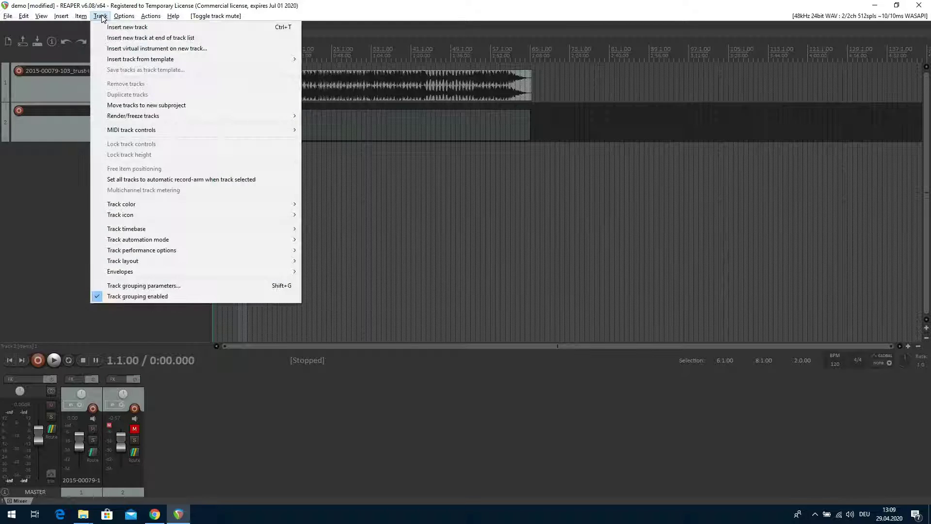
pyautogui.click(145, 29)
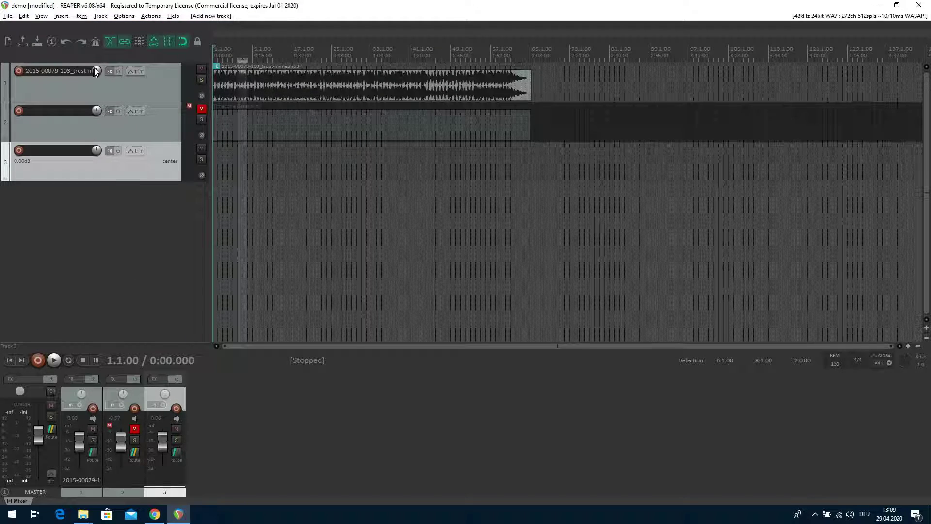
# Open Track 3's FX chain, filter the plugins for 'vv', then clear the filter.
pyautogui.click(109, 151)
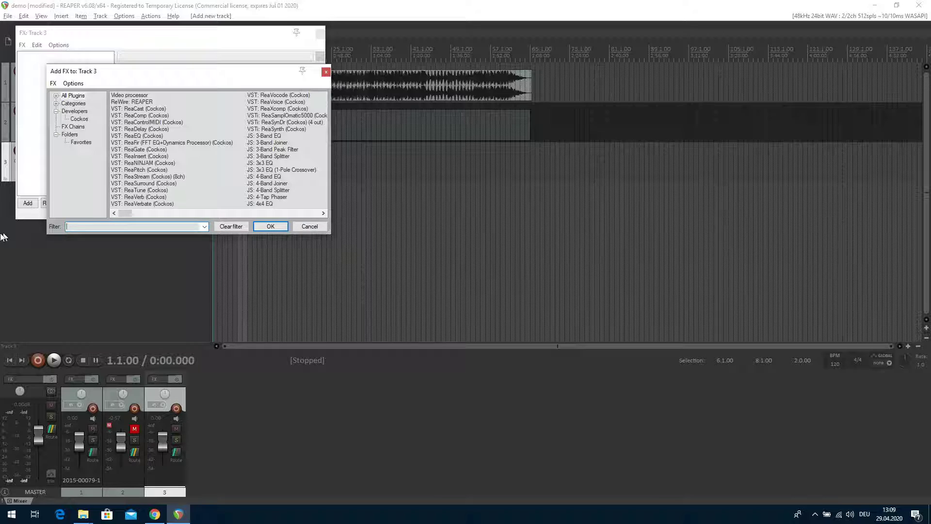
pyautogui.write('vv')
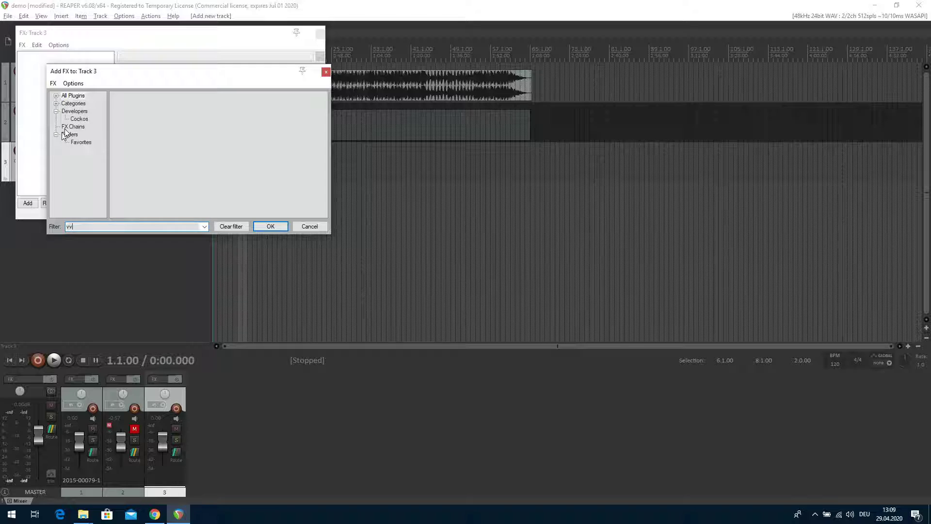
pyautogui.click(73, 97)
pyautogui.press('BackSpace')
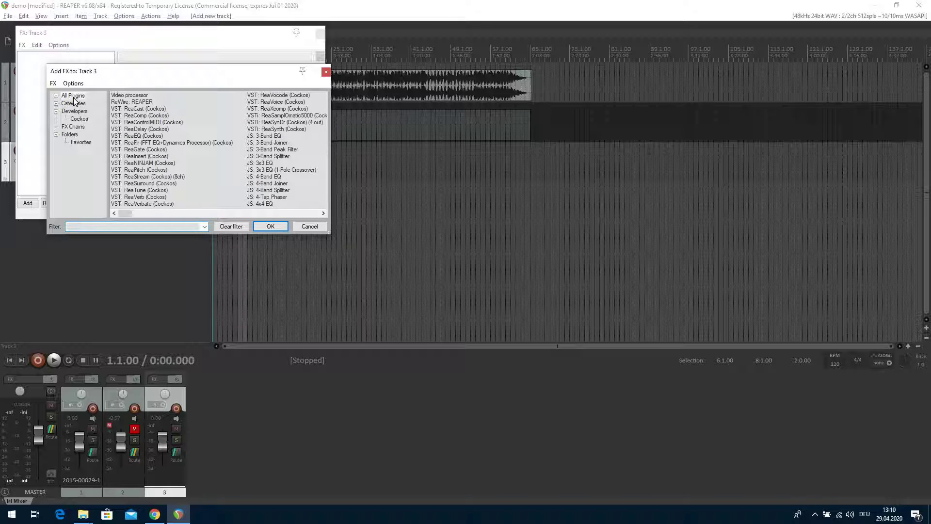
# Scroll through the All Plugins list looking for the vVIMTC plugin.
pyautogui.click(323, 213)
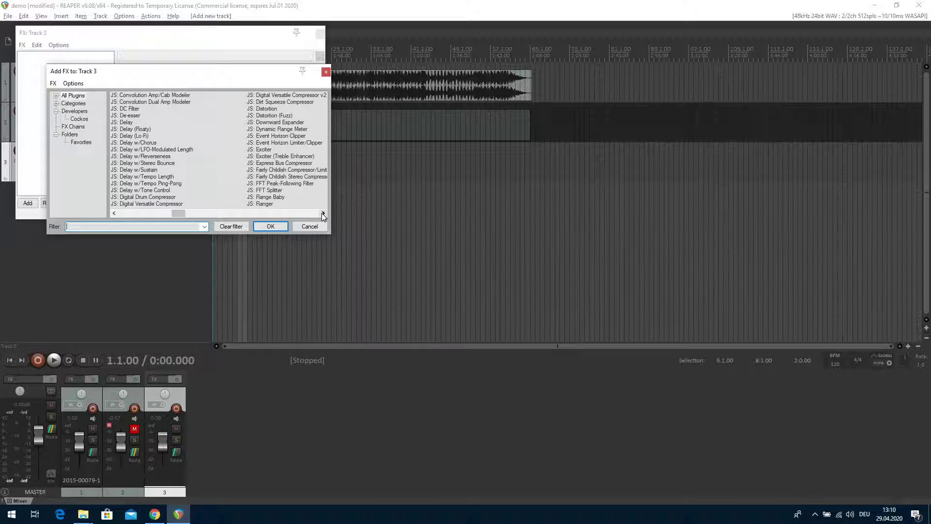
pyautogui.click(323, 214)
pyautogui.click(323, 214)
pyautogui.click(323, 214)
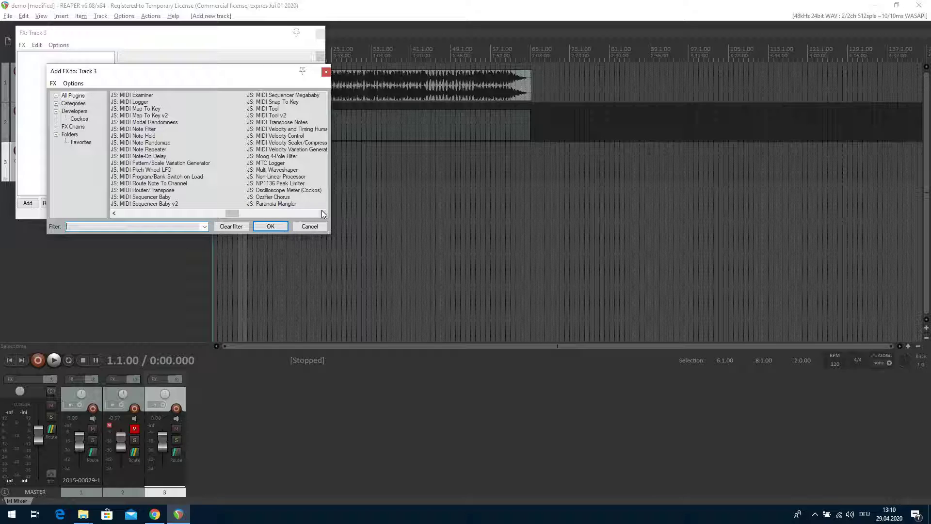
pyautogui.click(323, 214)
pyautogui.click(323, 214)
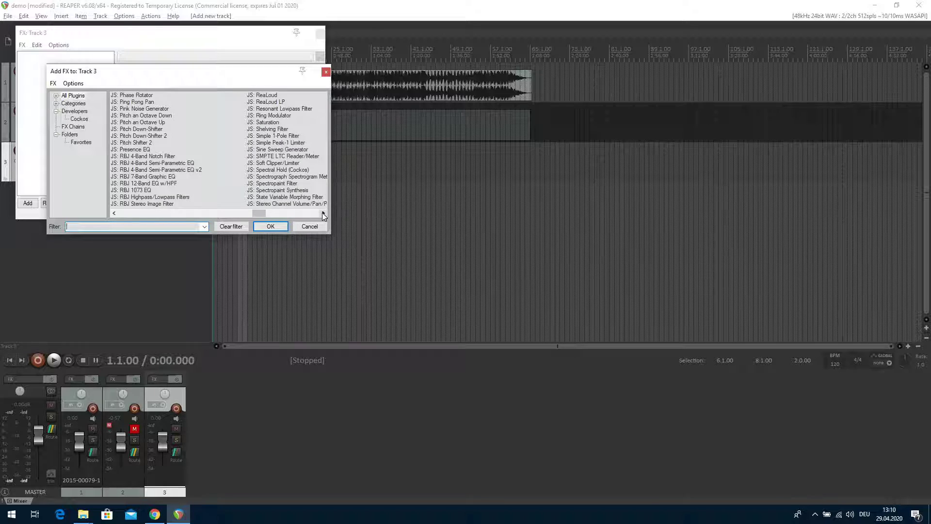
pyautogui.click(323, 213)
pyautogui.click(323, 214)
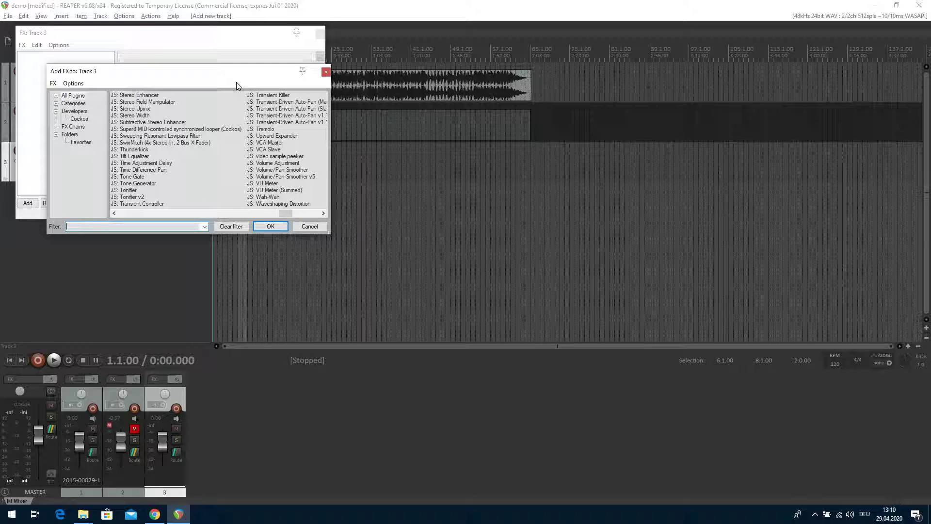
# Reopen the plugin browser, retry the 'vv' filter, and close it without adding anything.
pyautogui.click(327, 71)
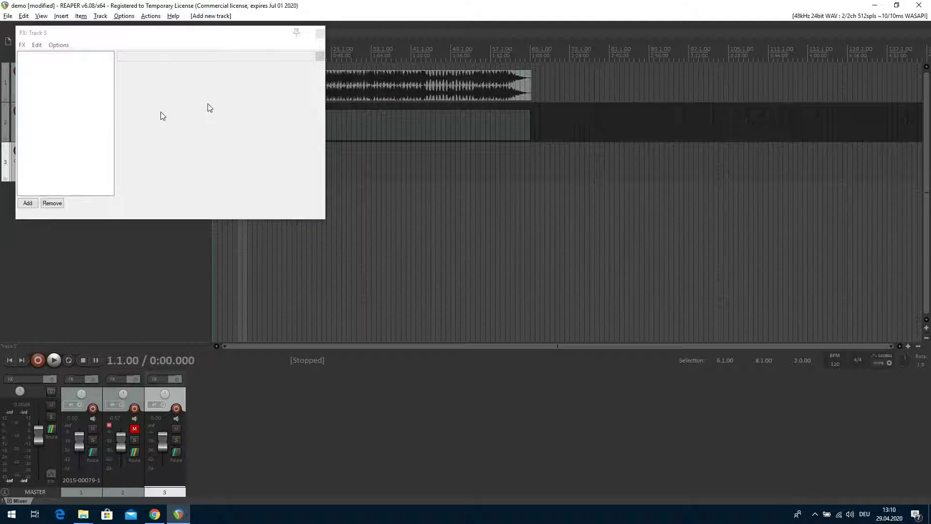
pyautogui.click(28, 203)
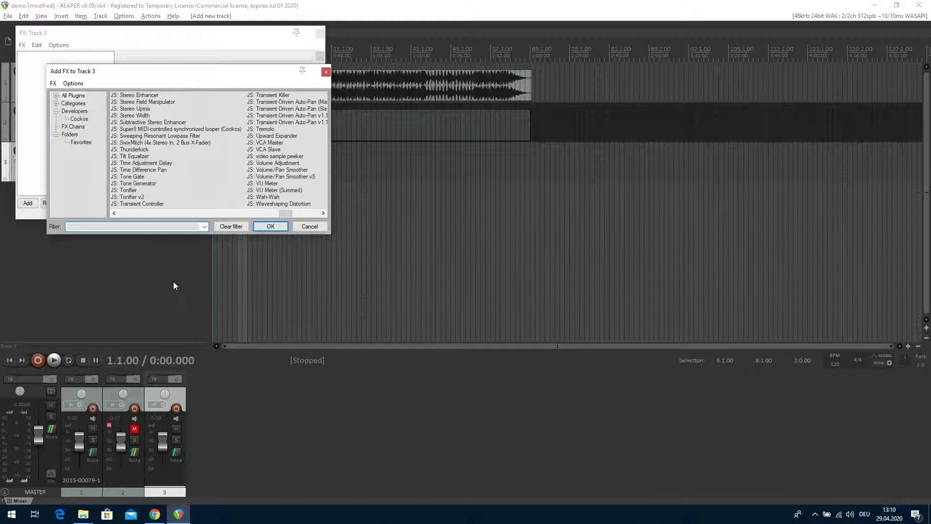
pyautogui.write('vv')
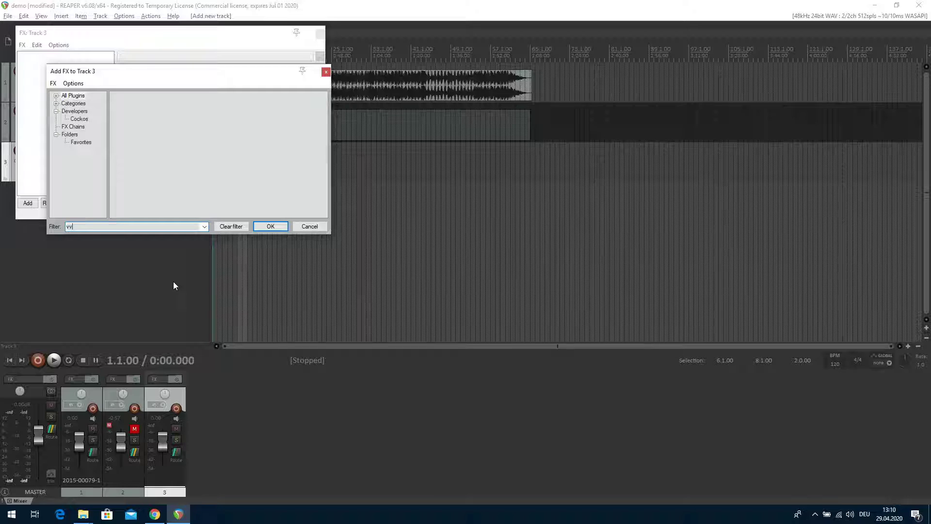
pyautogui.click(309, 229)
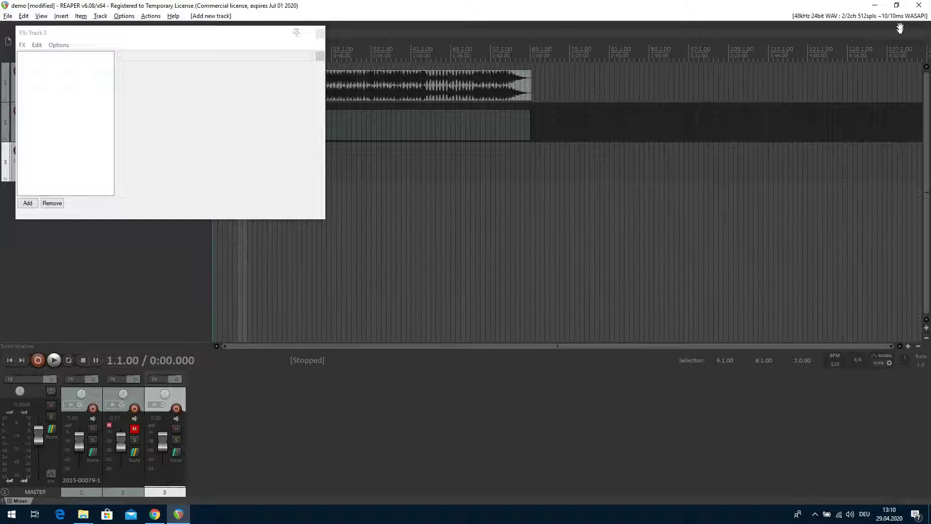
# Quit REAPER saving demo.rpp, then relaunch it from Windows search for 'reaper'.
pyautogui.click(924, 6)
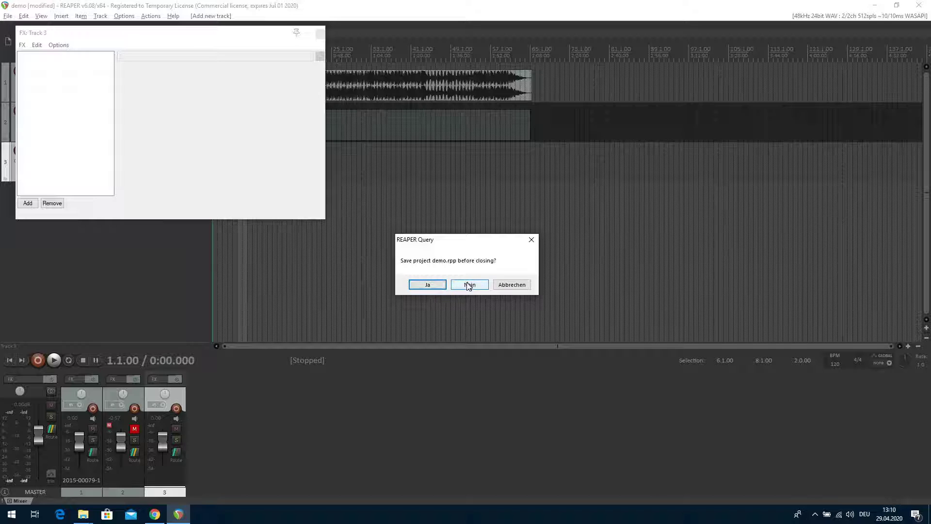
pyautogui.click(428, 285)
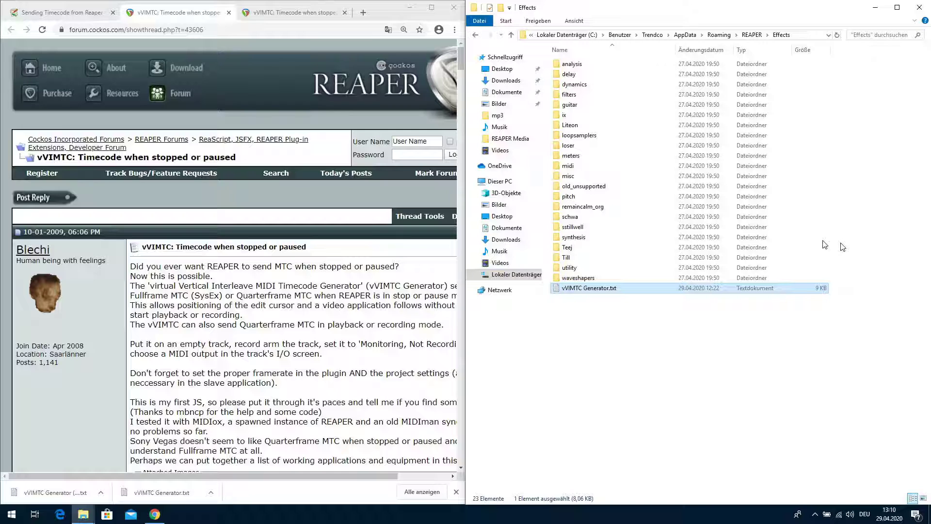
pyautogui.press('super')
pyautogui.write('reape')
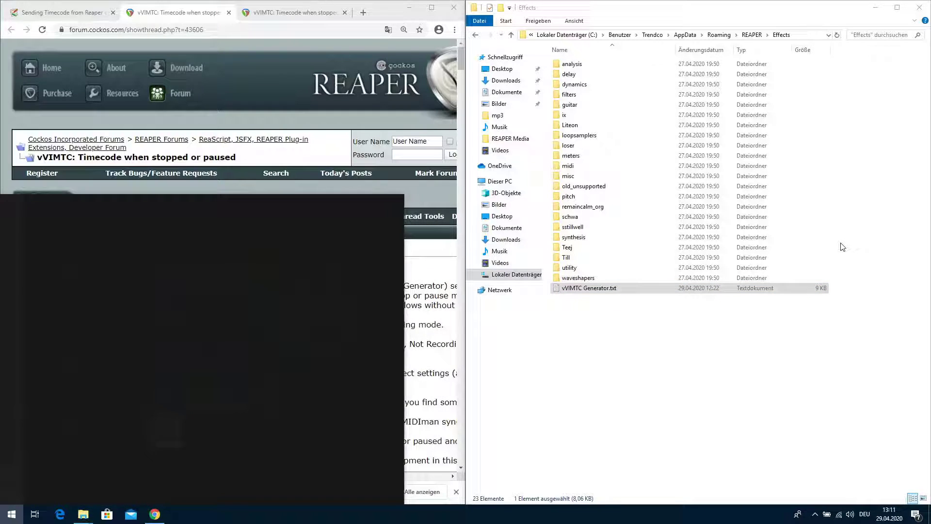
pyautogui.write('r')
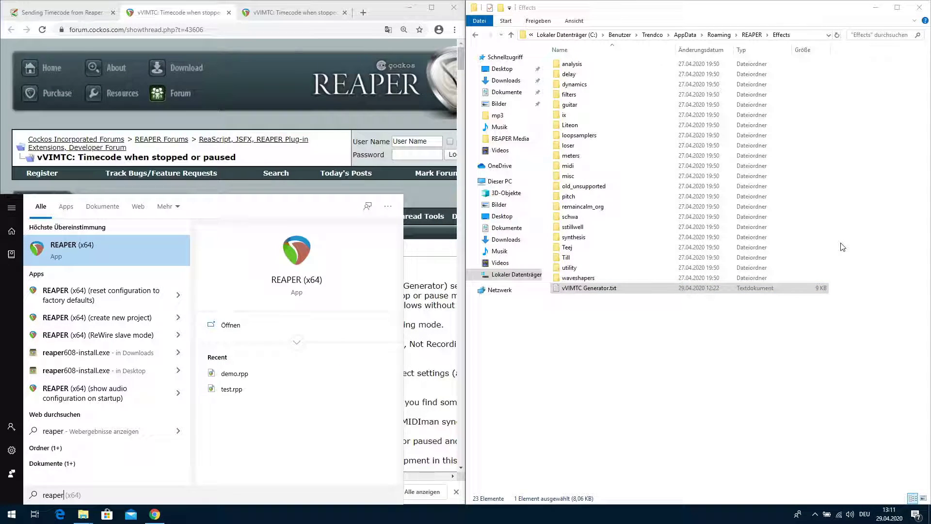
pyautogui.press('Return')
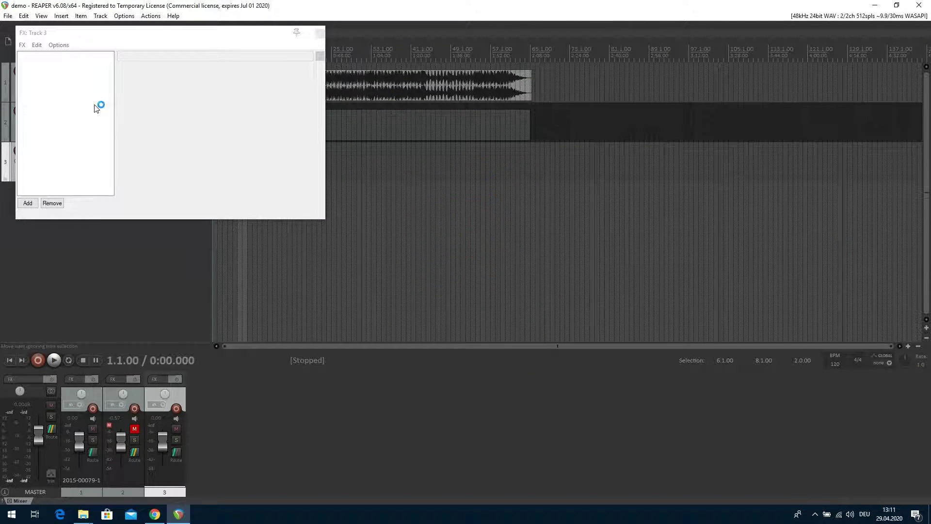
# Add the JS: vVIMTC Generator effect to Track 3 by filtering the plugin list for 'vv'.
pyautogui.click(28, 203)
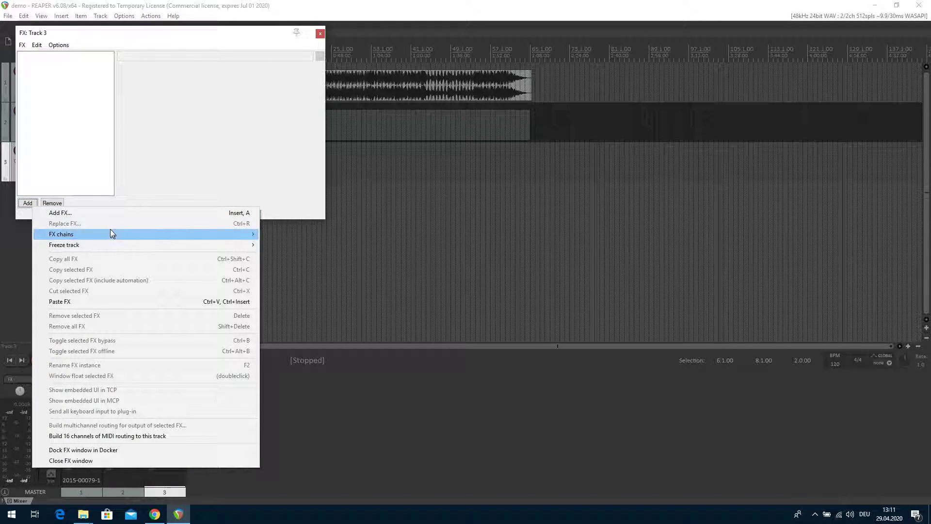
pyautogui.click(68, 214)
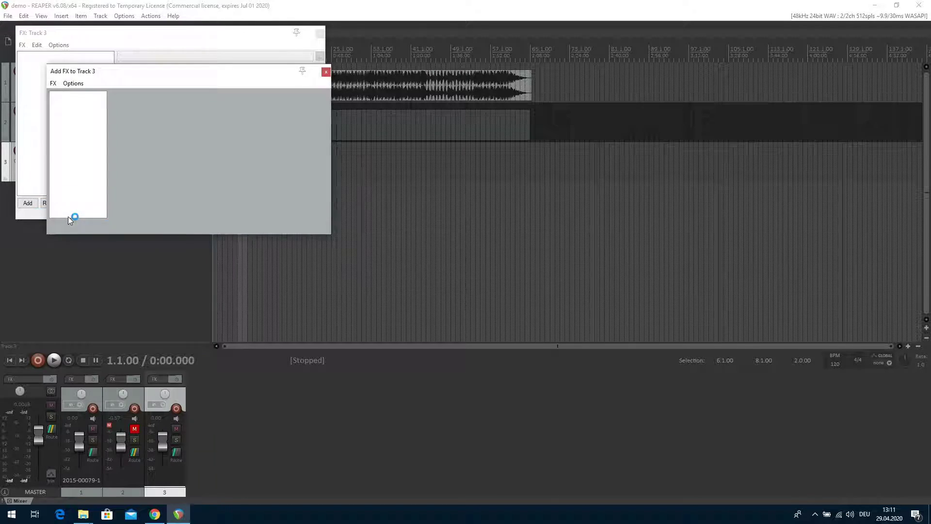
pyautogui.write('vv')
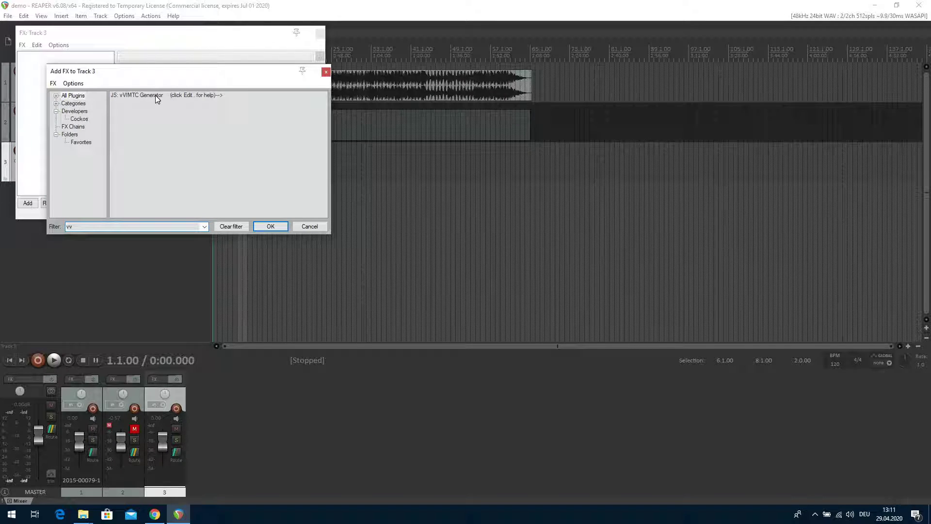
pyautogui.click(155, 95)
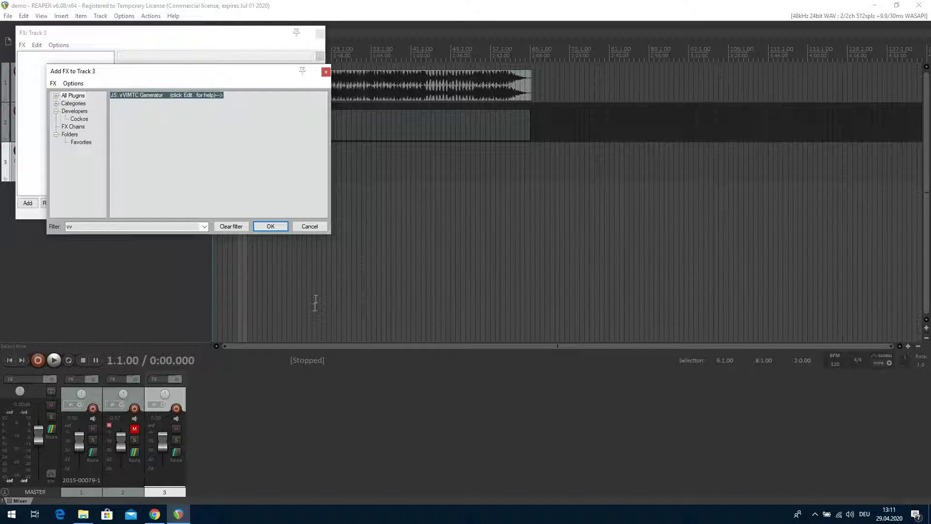
pyautogui.click(271, 226)
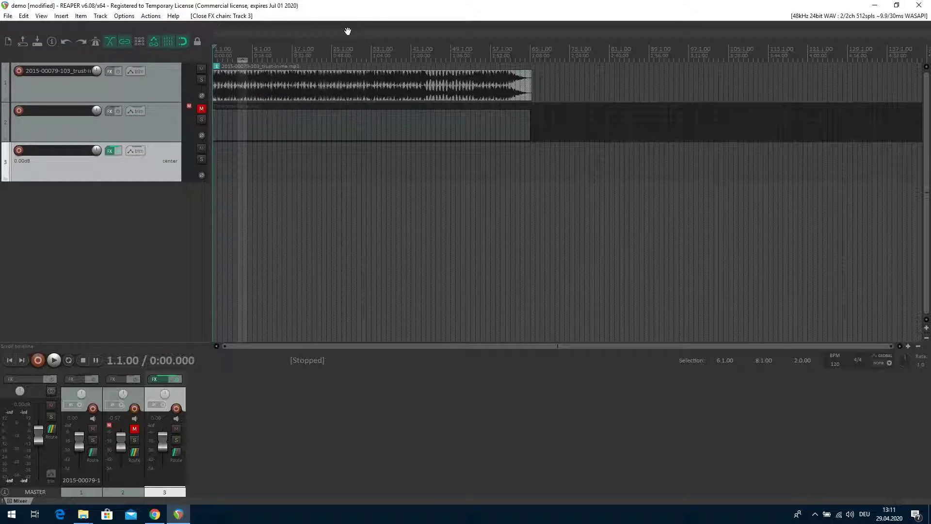
# Route Track 3's MIDI hardware output to rtp1 and record-arm Track 3.
pyautogui.click(349, 34)
pyautogui.moveTo(96, 152)
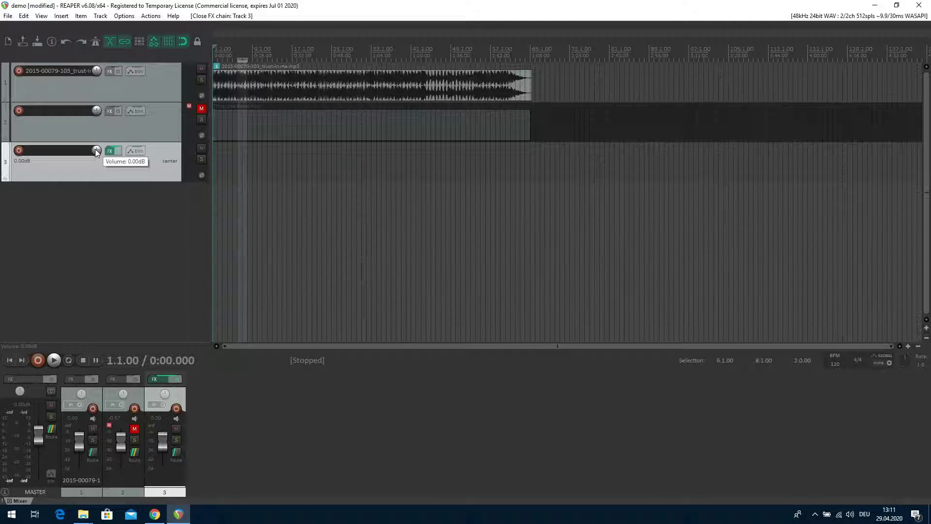
pyautogui.rightClick(97, 152)
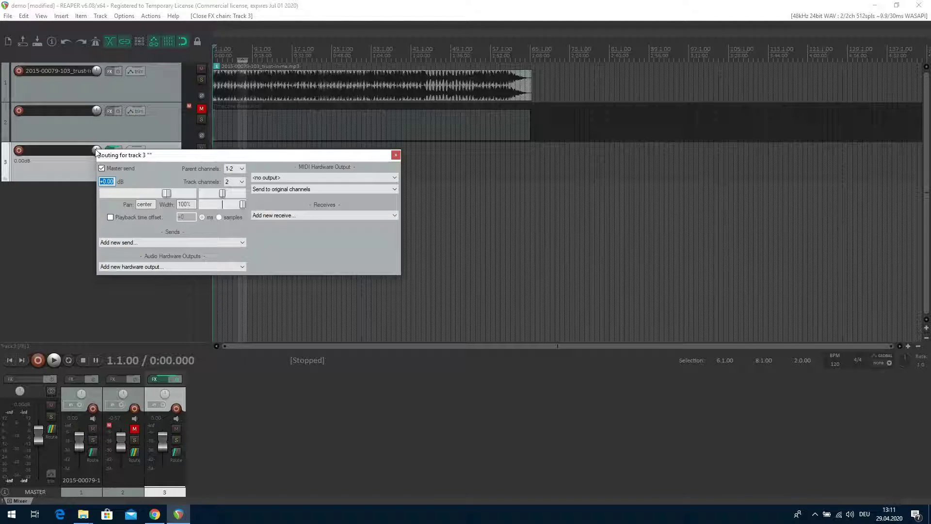
pyautogui.click(63, 169)
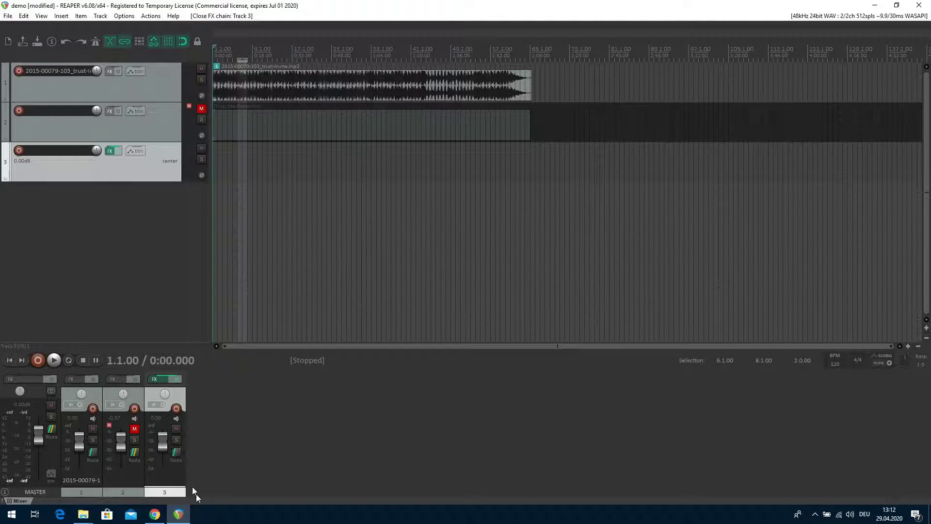
pyautogui.click(178, 453)
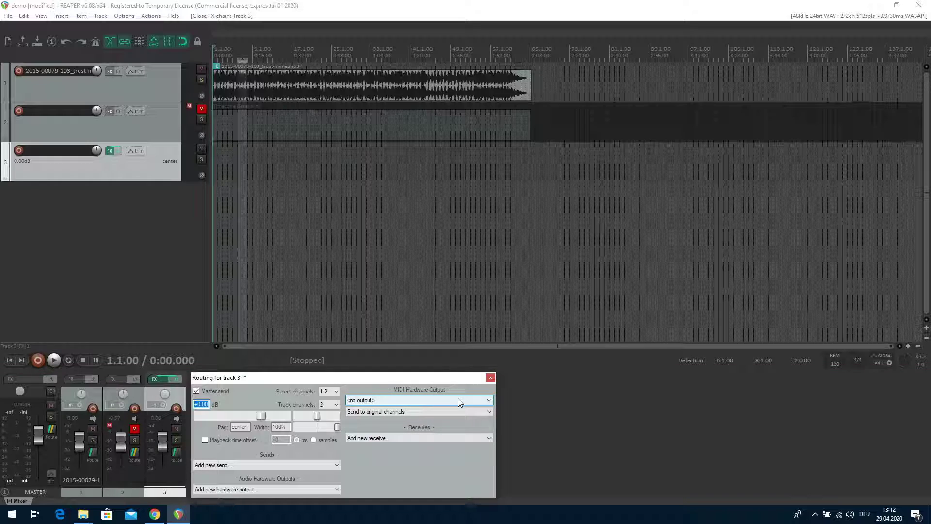
pyautogui.click(473, 399)
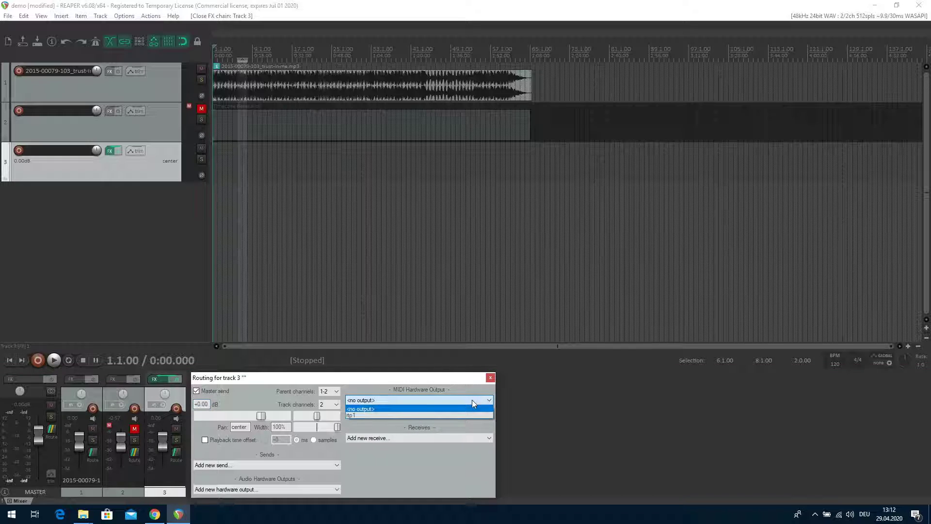
pyautogui.click(366, 414)
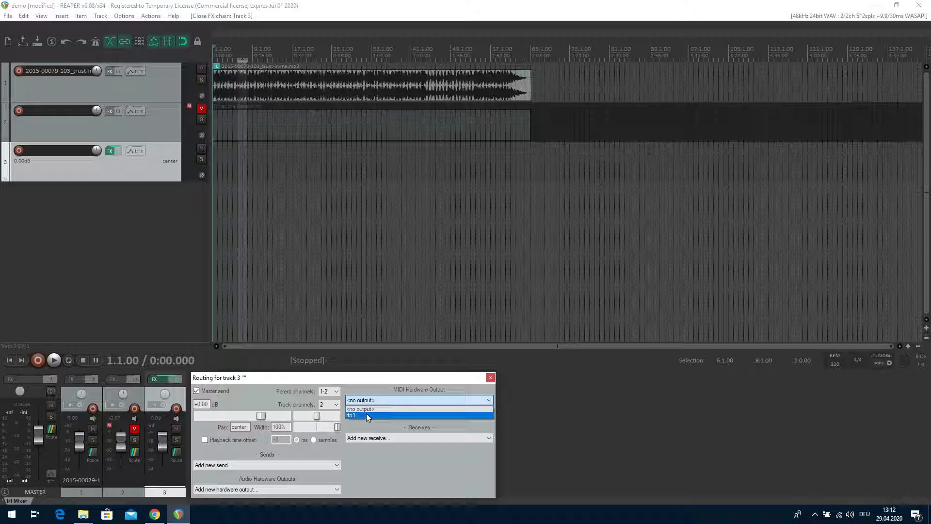
pyautogui.click(491, 378)
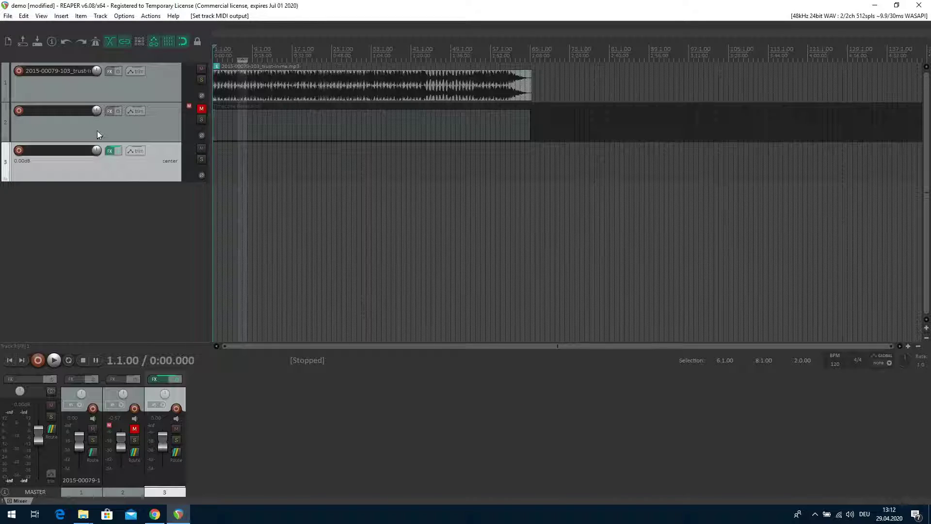
pyautogui.click(18, 151)
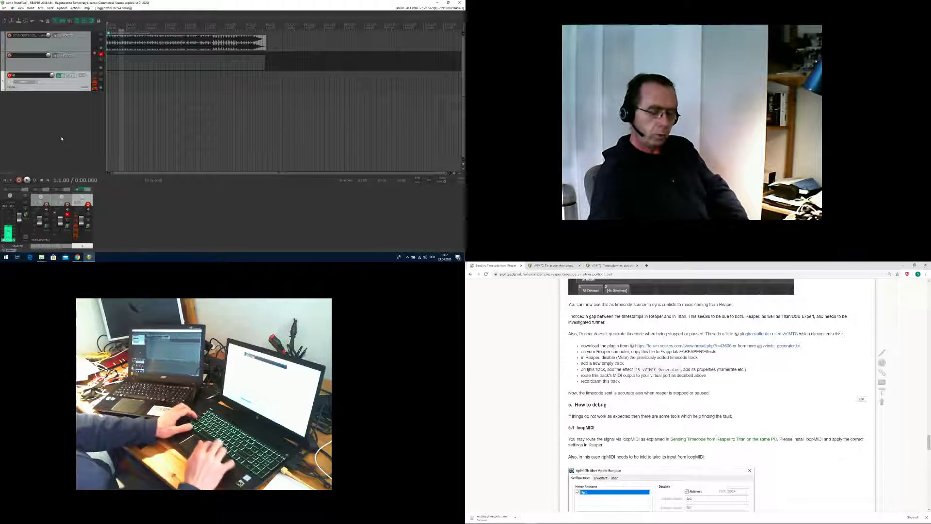
# Bring Titan Go forward and play and stop REAPER twice, checking Titan's timecode follows.
pyautogui.hotkey('alt', 'Tab')
pyautogui.hotkey('alt', 'Tab')
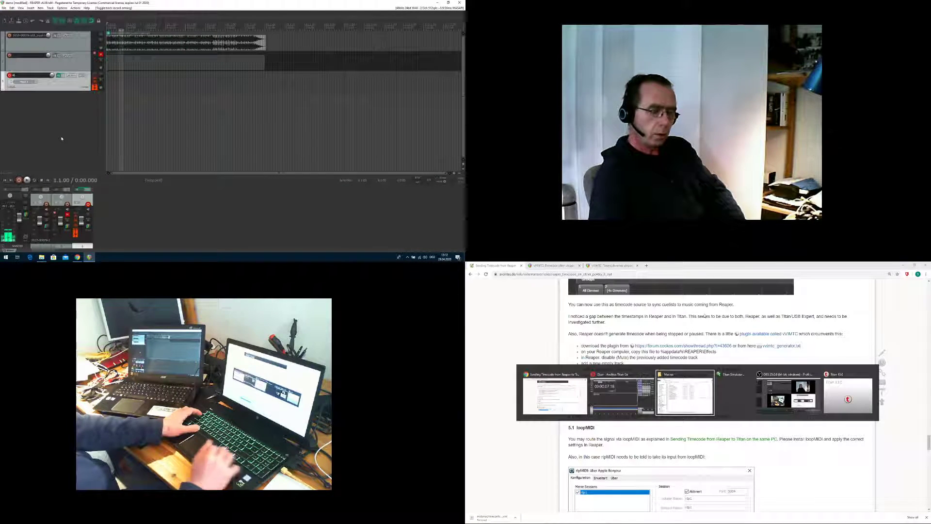
pyautogui.hotkey('alt', 'shift', 'Tab')
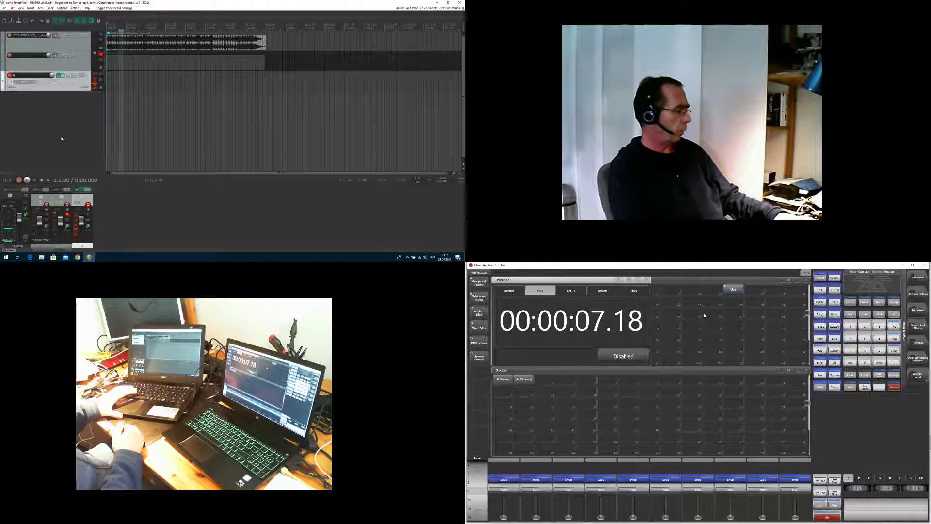
pyautogui.press('space')
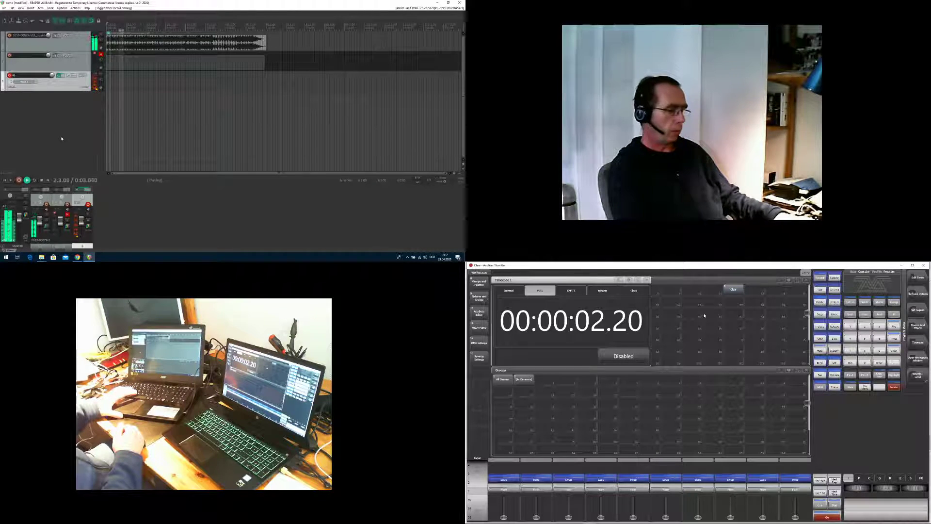
pyautogui.press('space')
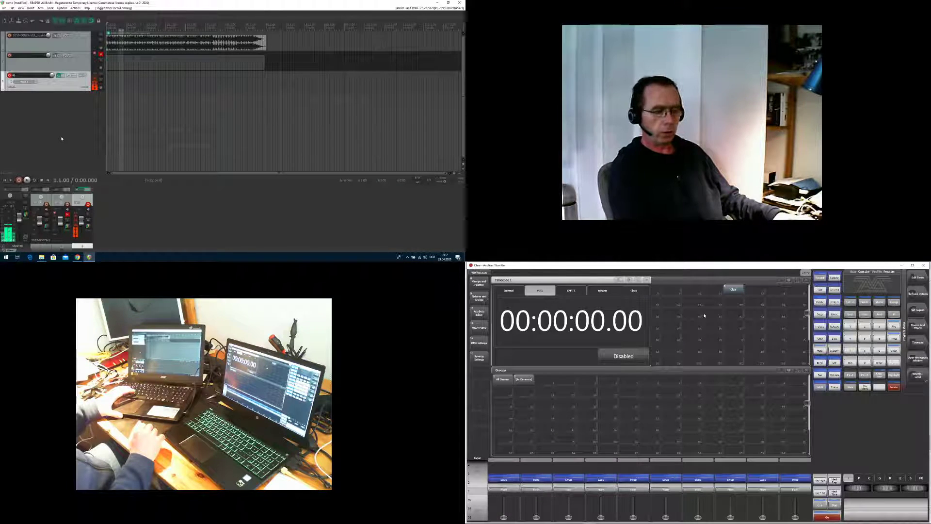
pyautogui.press('space')
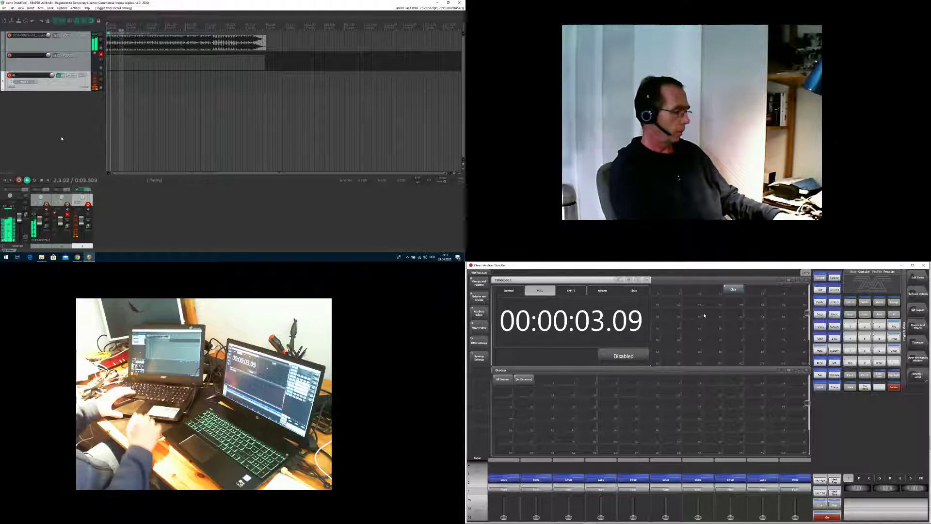
pyautogui.press('space')
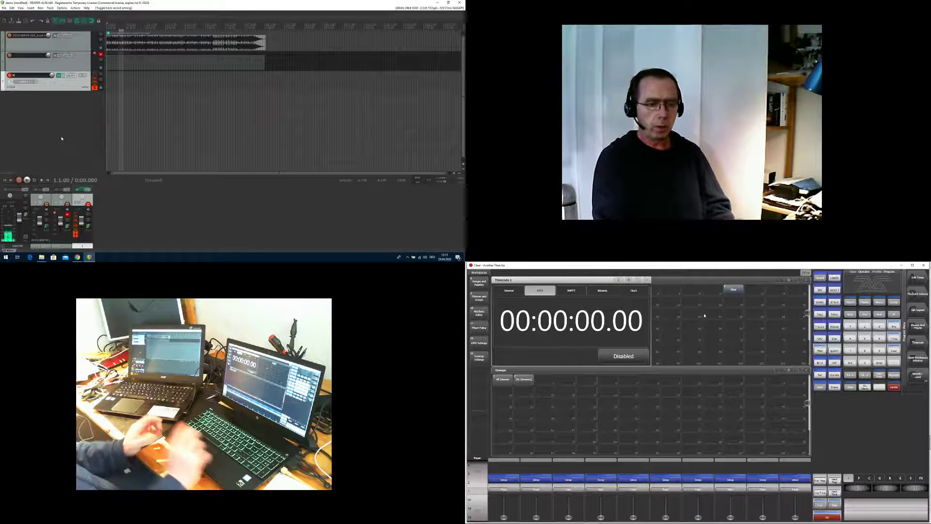
# In Titan's timecode settings, choose Winamp Timecode as the source and page through the options.
pyautogui.click(913, 343)
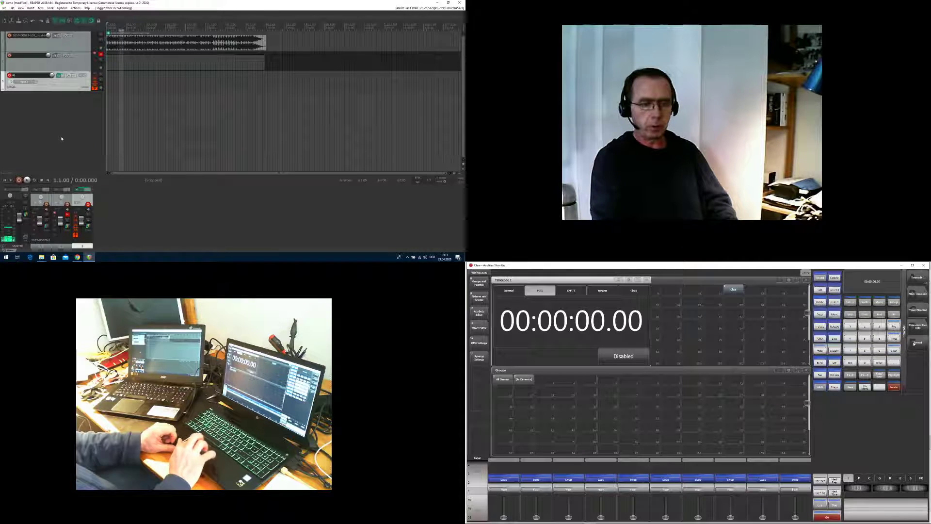
pyautogui.click(919, 294)
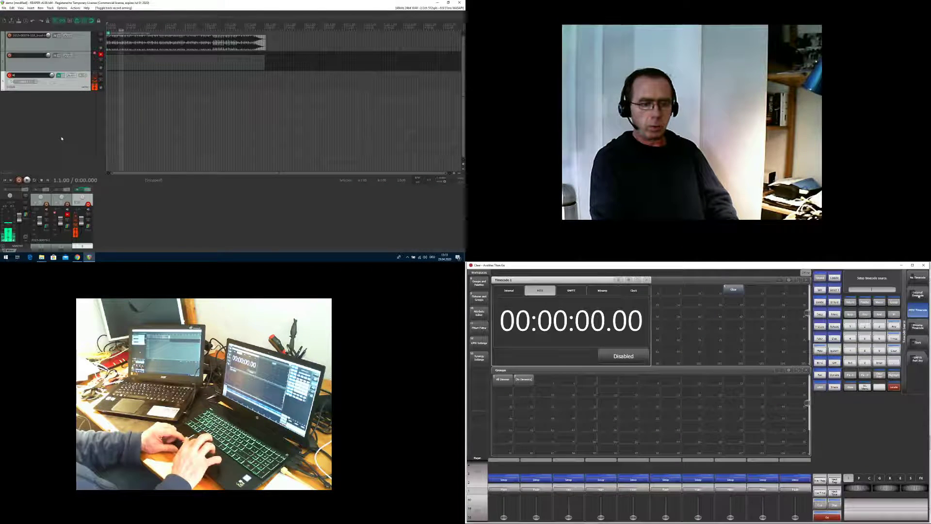
pyautogui.click(917, 327)
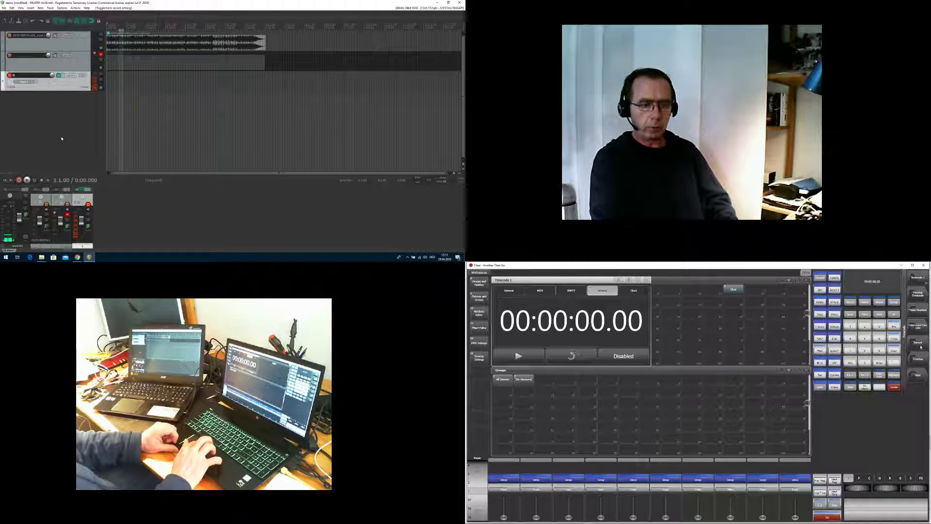
pyautogui.click(918, 376)
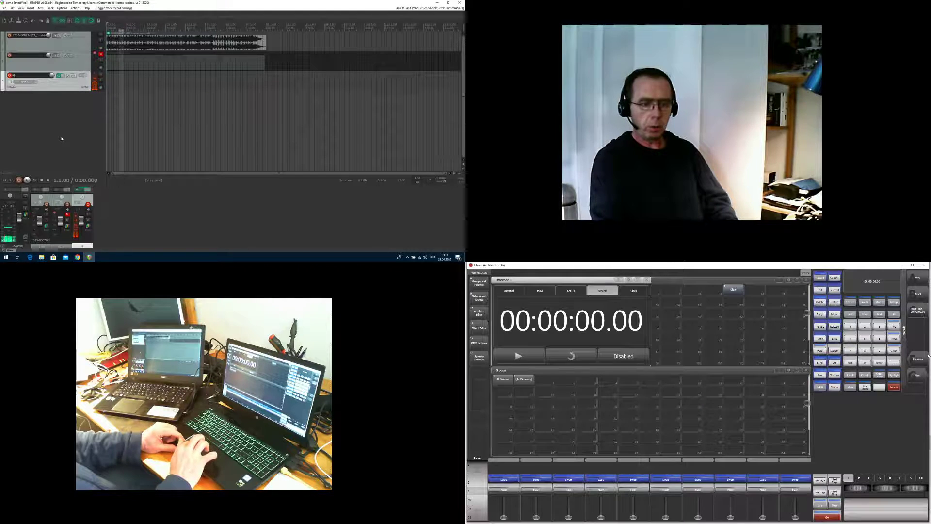
pyautogui.click(918, 359)
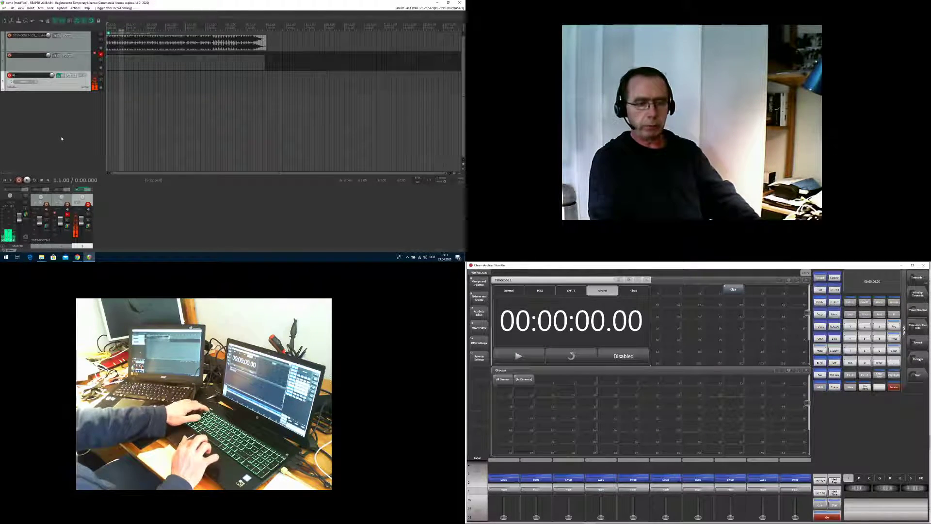
pyautogui.click(920, 359)
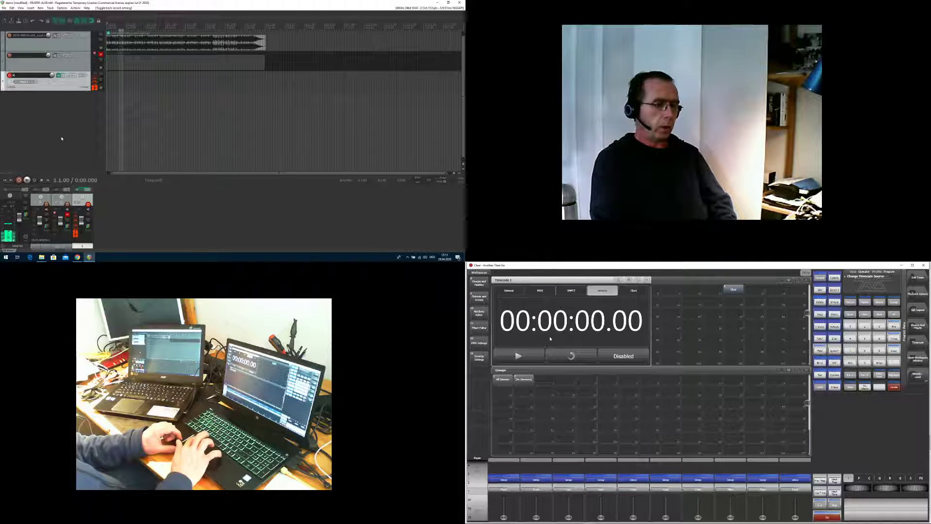
# Enable Titan's timecode, ending with MIDI as the timecode source.
pyautogui.click(544, 290)
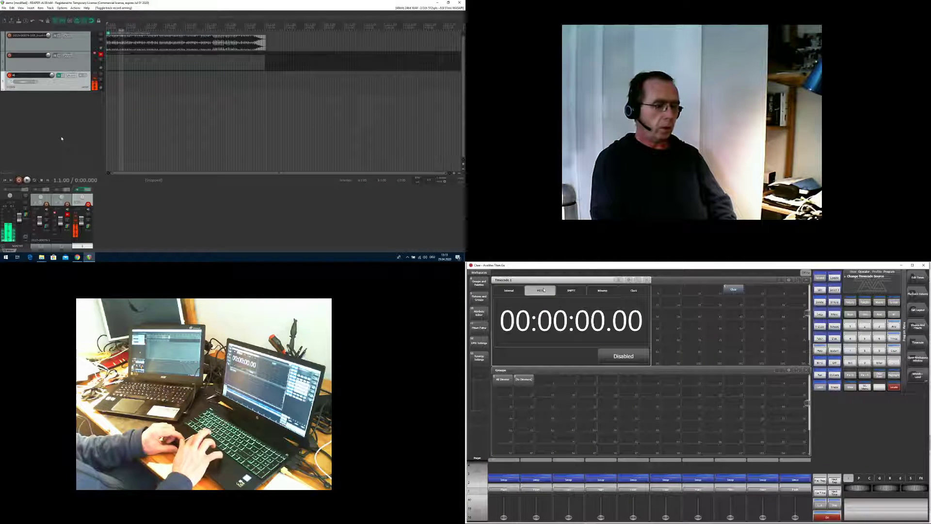
pyautogui.click(631, 359)
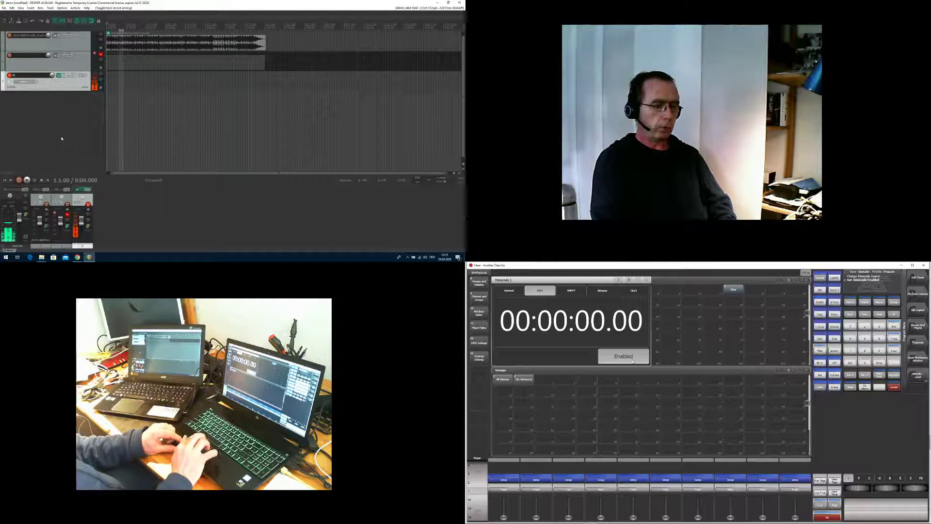
pyautogui.click(633, 362)
pyautogui.click(633, 362)
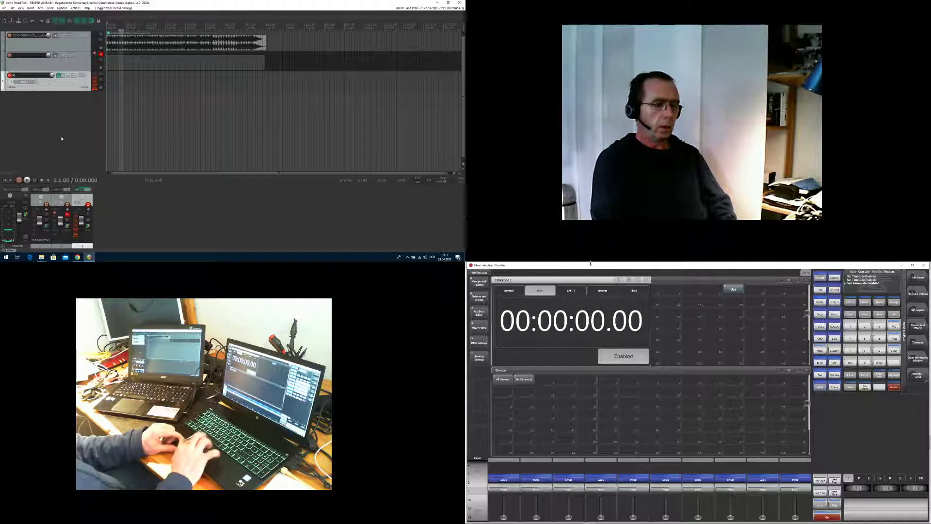
pyautogui.click(603, 290)
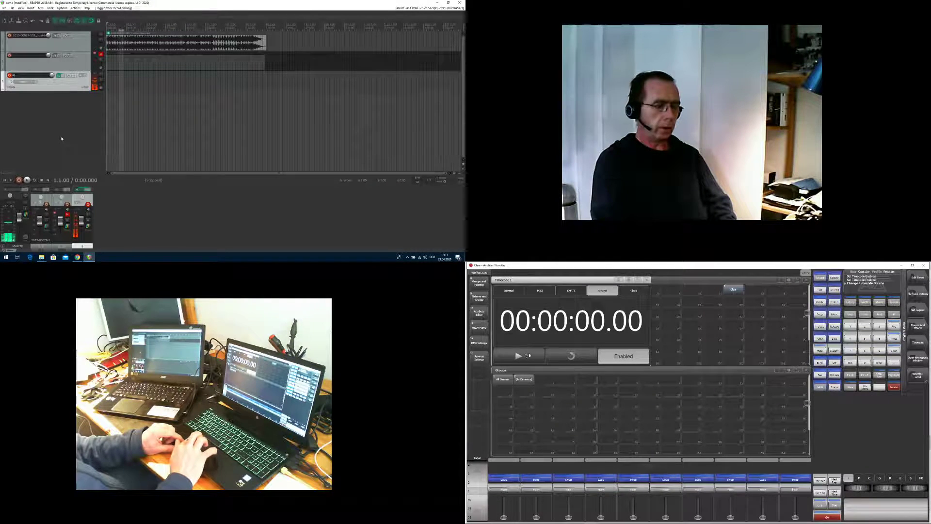
pyautogui.click(541, 290)
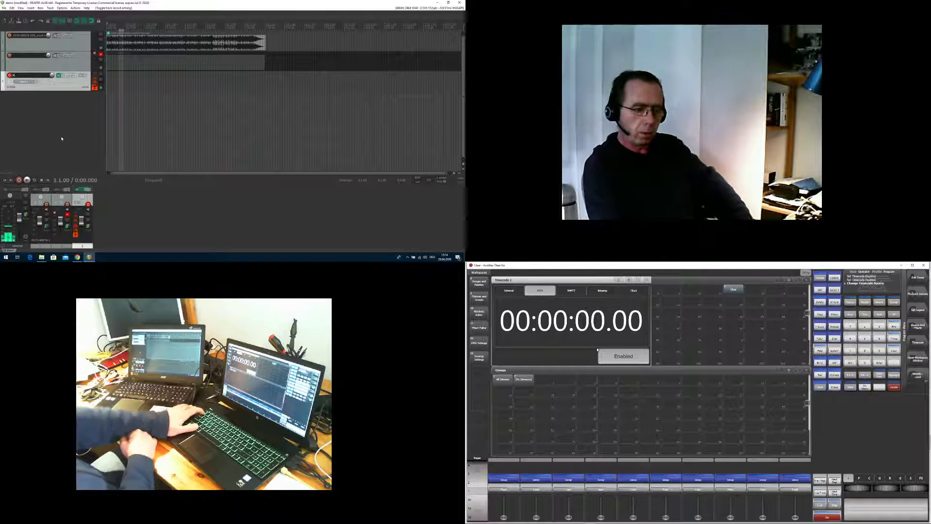
# Browse the Avolites wiki from the Start page through macro Examples to MIDI Machine Control.
pyautogui.hotkey('alt', 'Tab')
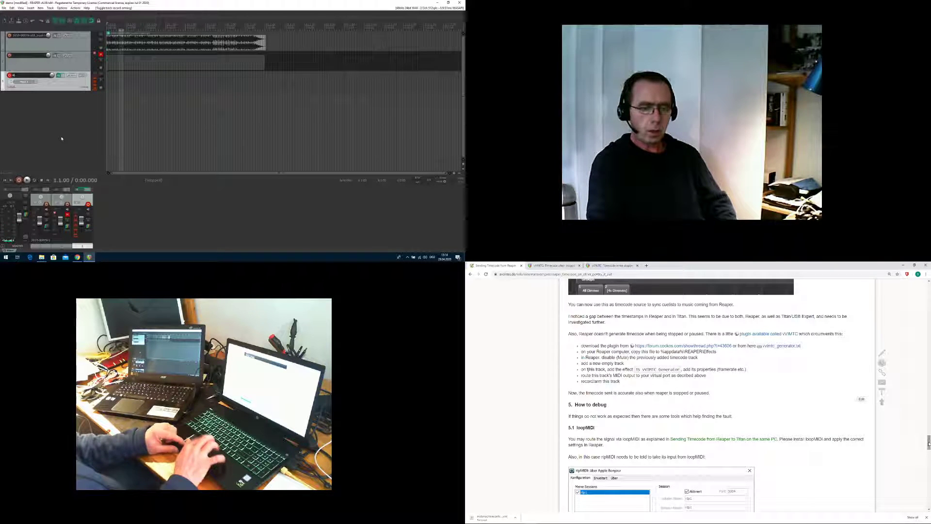
pyautogui.moveTo(928, 443); pyautogui.dragTo(910, 287)
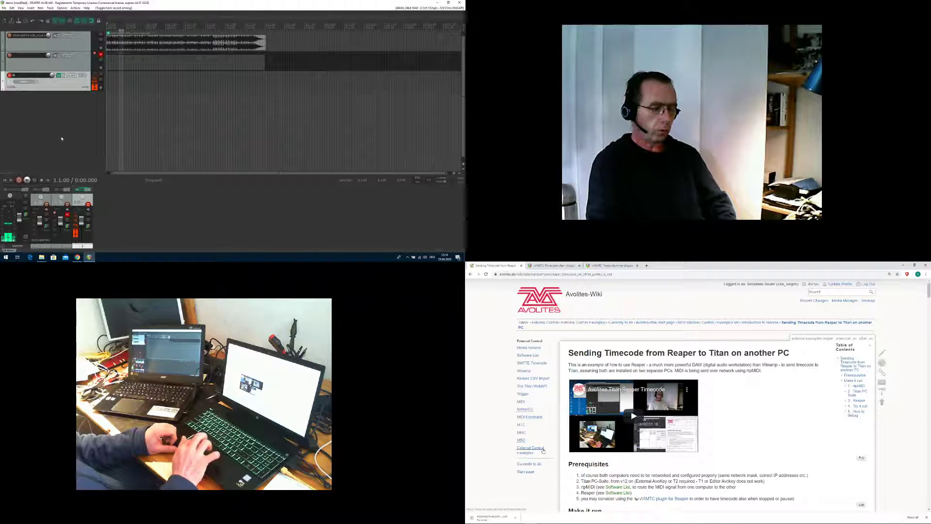
pyautogui.click(526, 472)
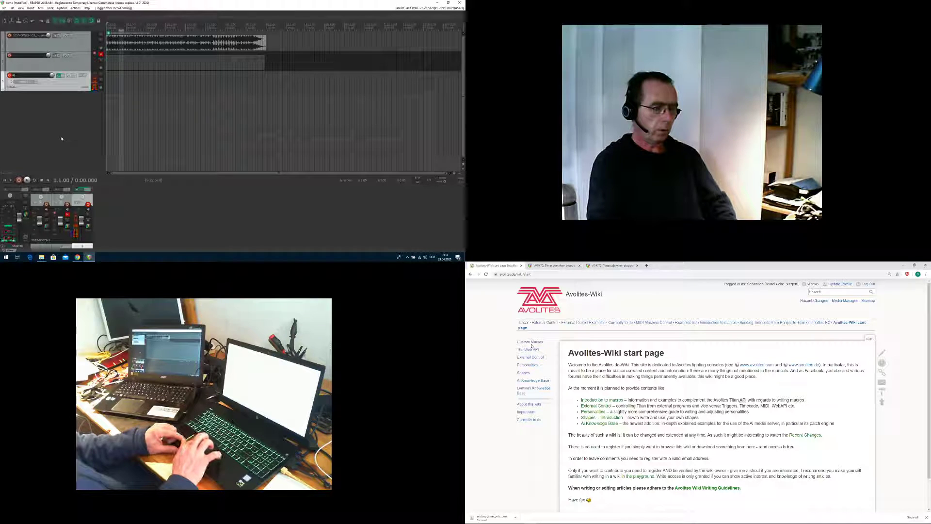
pyautogui.click(534, 342)
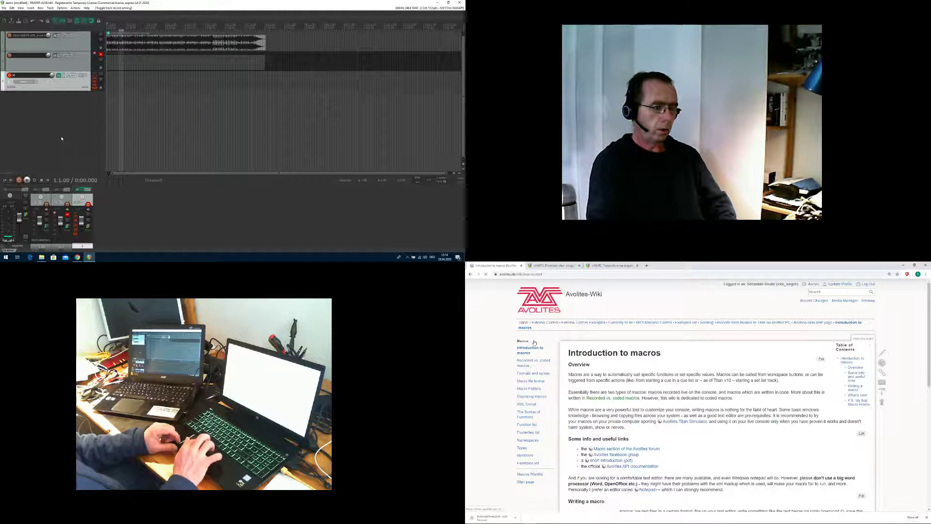
pyautogui.click(529, 464)
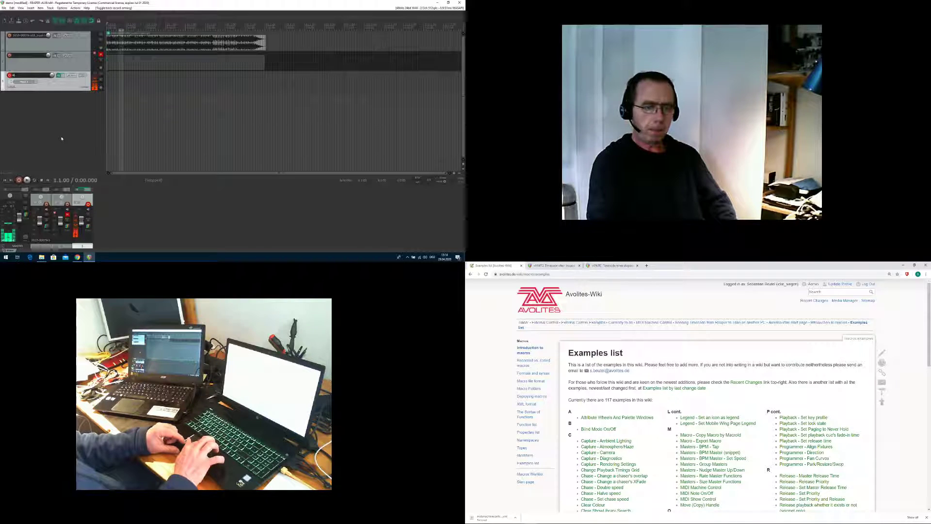
pyautogui.scroll(-3, 699, 396)
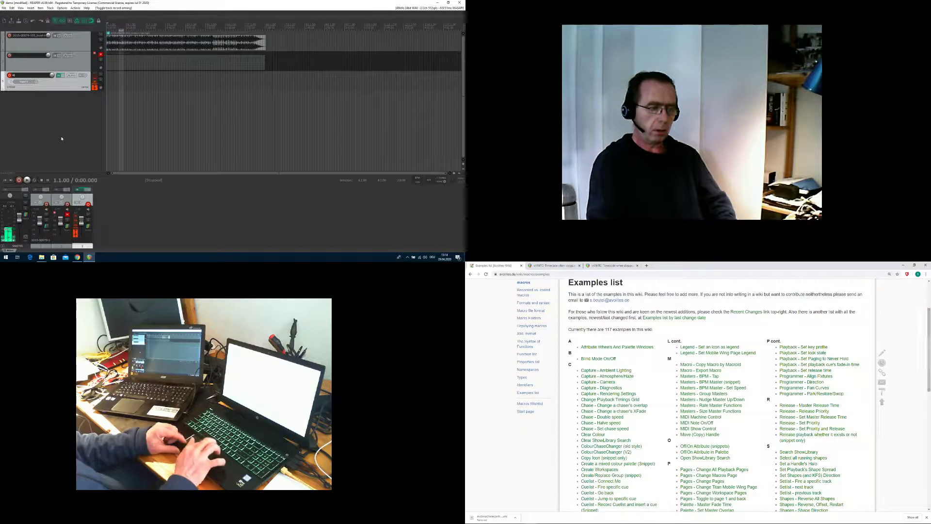
pyautogui.click(699, 417)
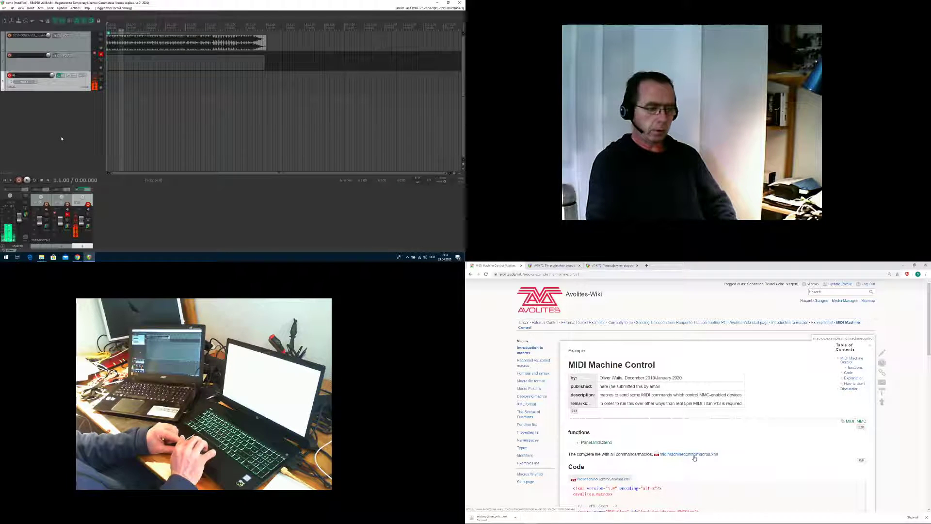
# Download midimachinecontrolmacros.xml and minimise Chrome and Titan to show the desktop.
pyautogui.click(695, 455)
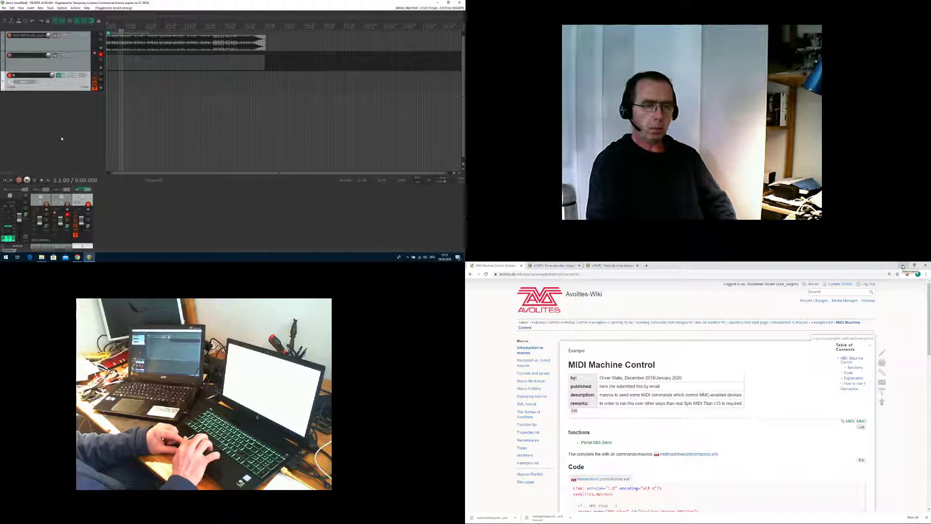
pyautogui.click(903, 266)
pyautogui.click(903, 266)
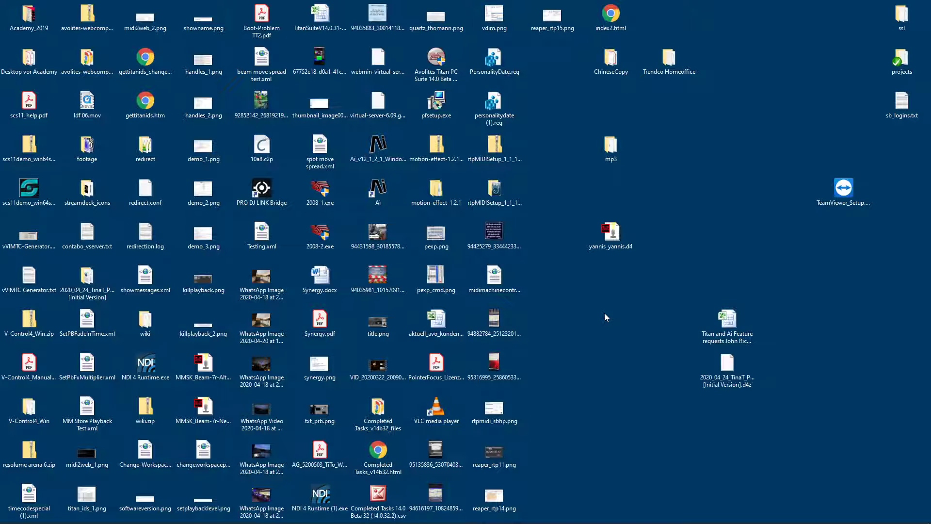
# Copy midimachinecontrolmacros.xml from the desktop into the Dokumente\Titan\Macros folder.
pyautogui.press('super+e')
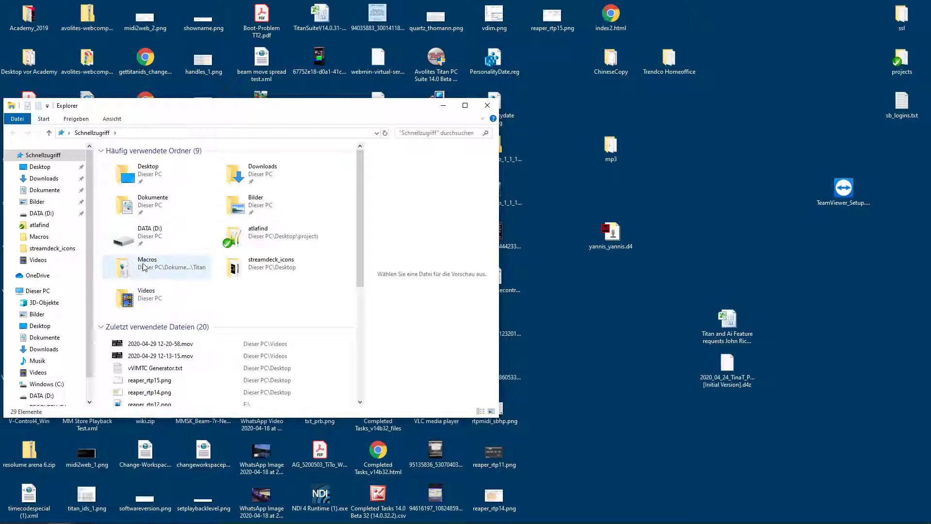
pyautogui.click(143, 269)
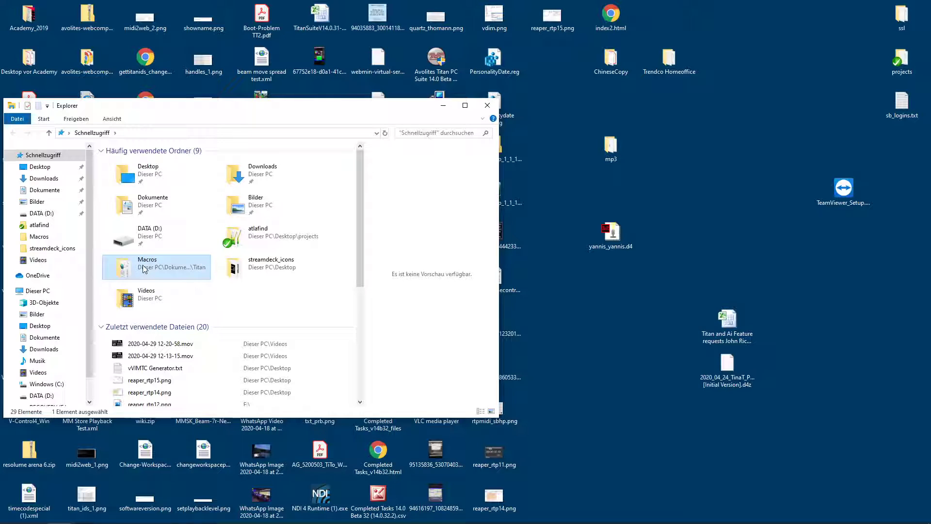
pyautogui.doubleClick(144, 268)
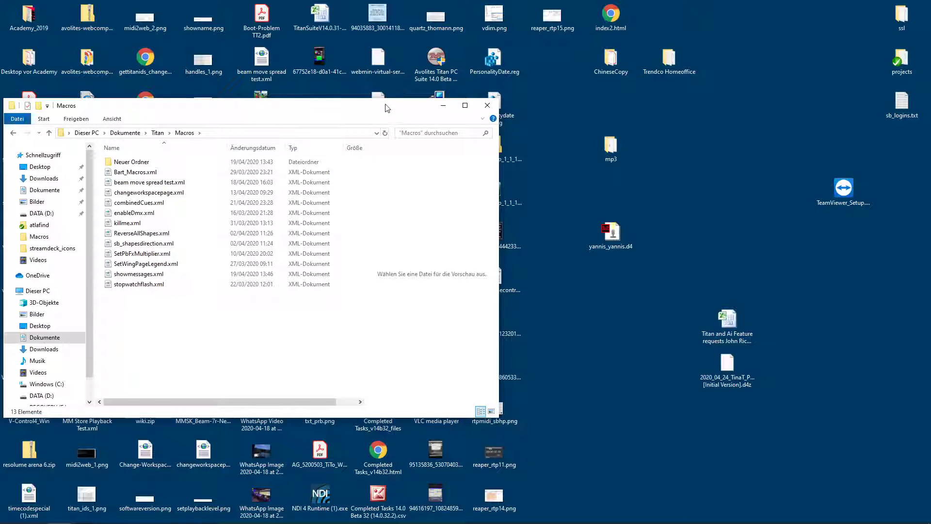
pyautogui.moveTo(390, 115); pyautogui.dragTo(347, 67)
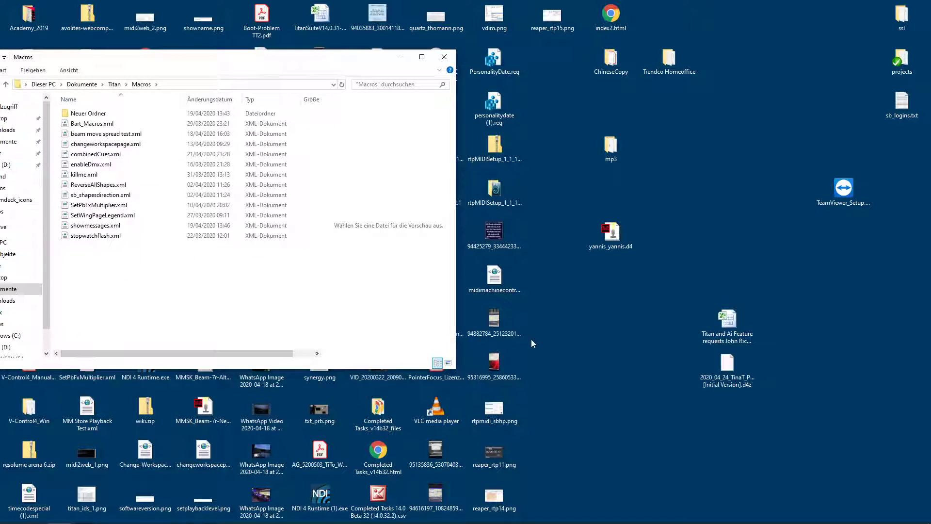
pyautogui.moveTo(504, 287); pyautogui.dragTo(168, 278)
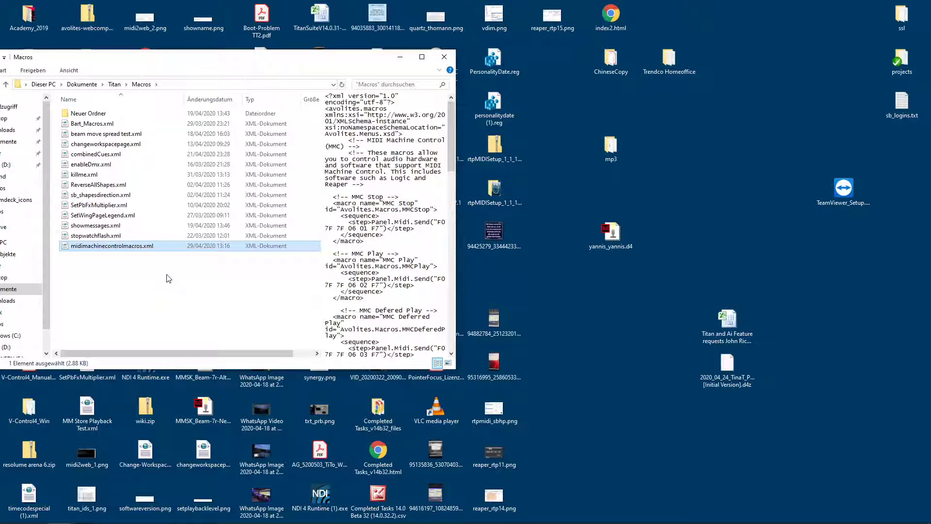
pyautogui.hotkey('alt', 'Tab')
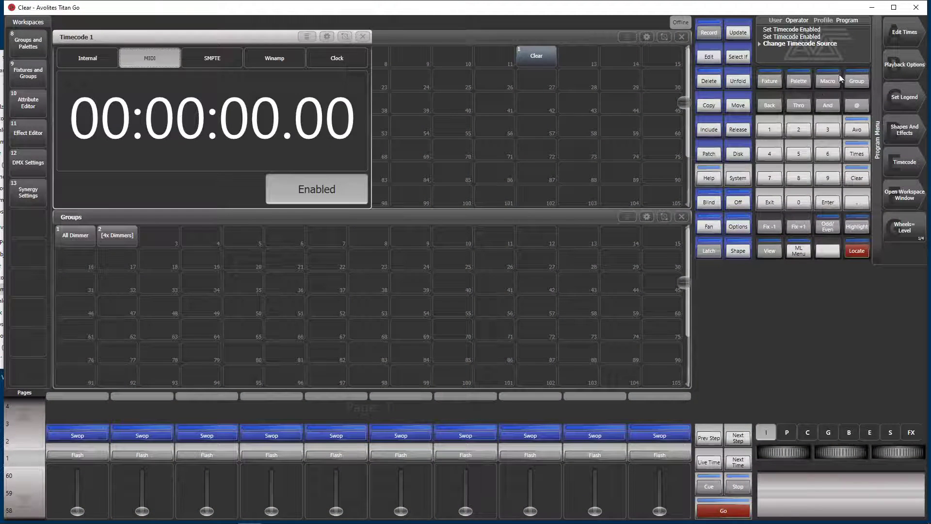
# Open the full macro Show Library and refresh it so the MMC macros load.
pyautogui.click(826, 81)
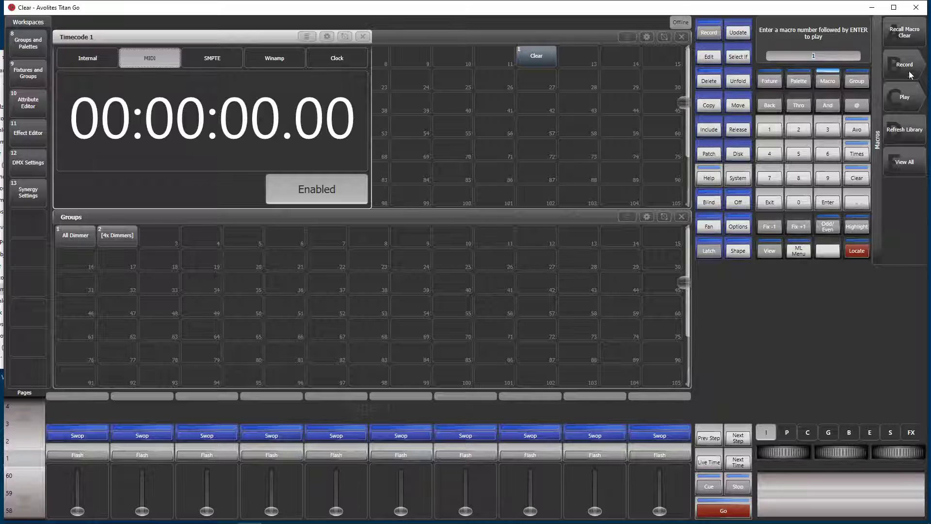
pyautogui.click(908, 164)
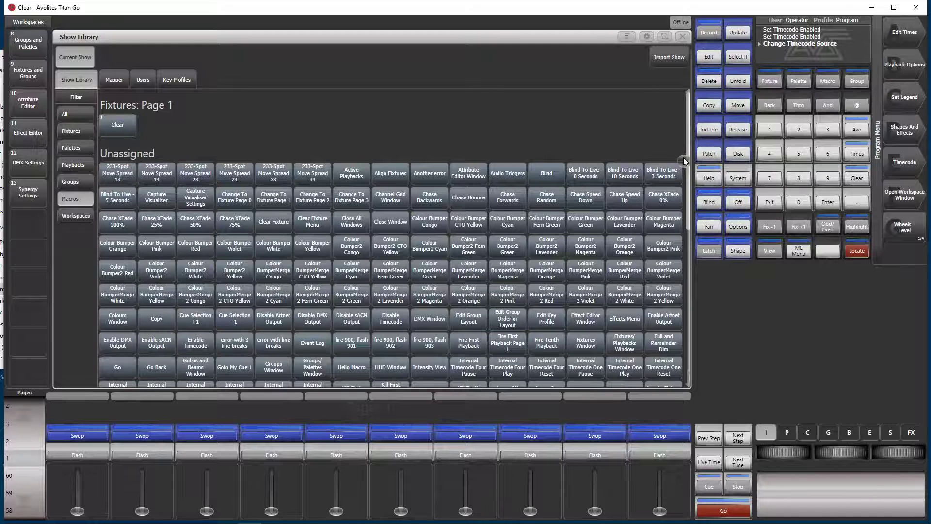
pyautogui.moveTo(685, 162); pyautogui.dragTo(688, 234)
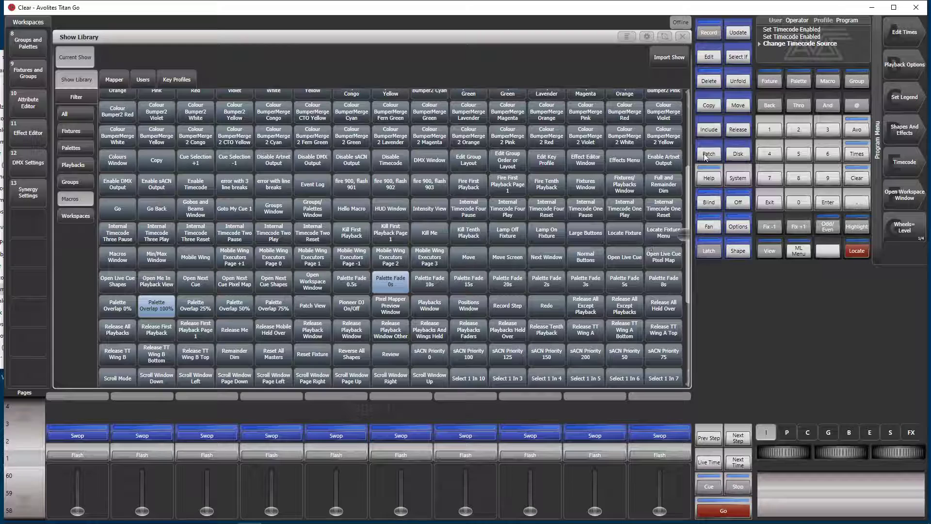
pyautogui.click(828, 83)
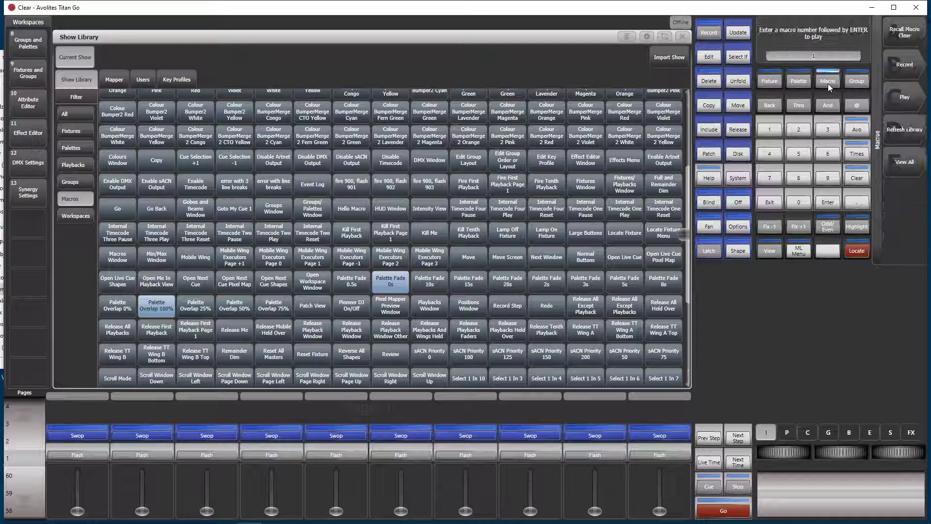
pyautogui.click(906, 131)
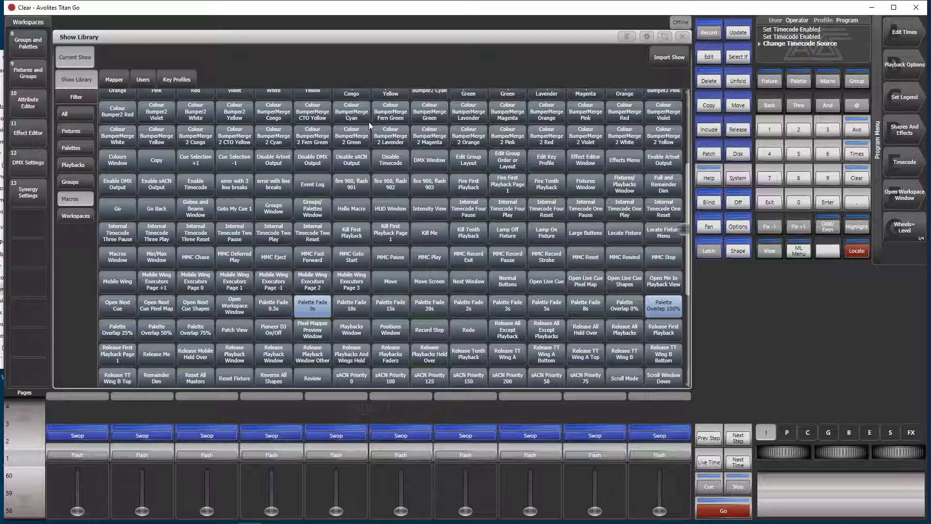
# Filter the Show Library by 'mm' and dock it in the lower half of the screen.
pyautogui.click(626, 37)
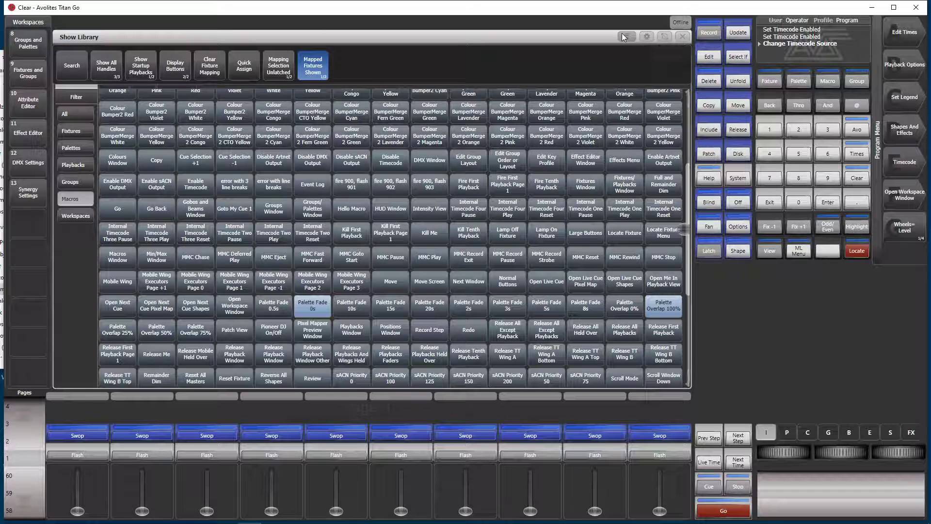
pyautogui.click(71, 66)
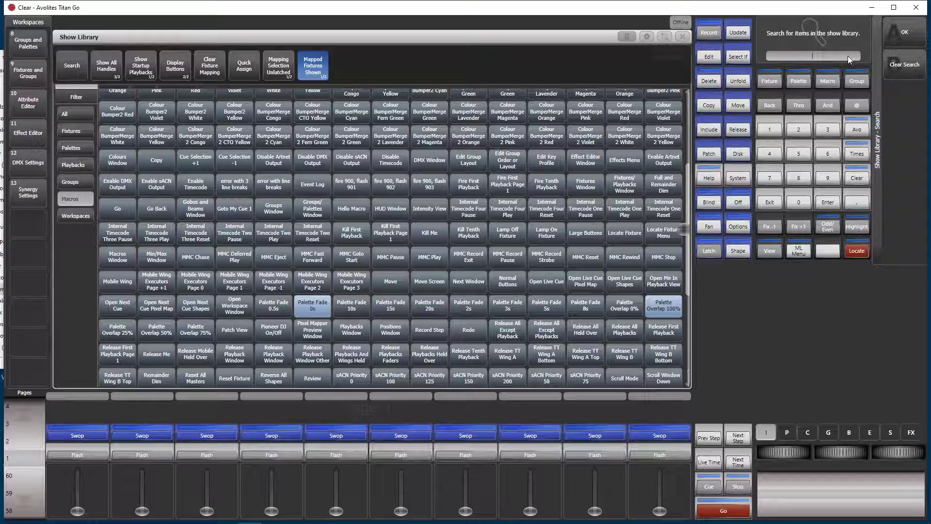
pyautogui.write('mmc')
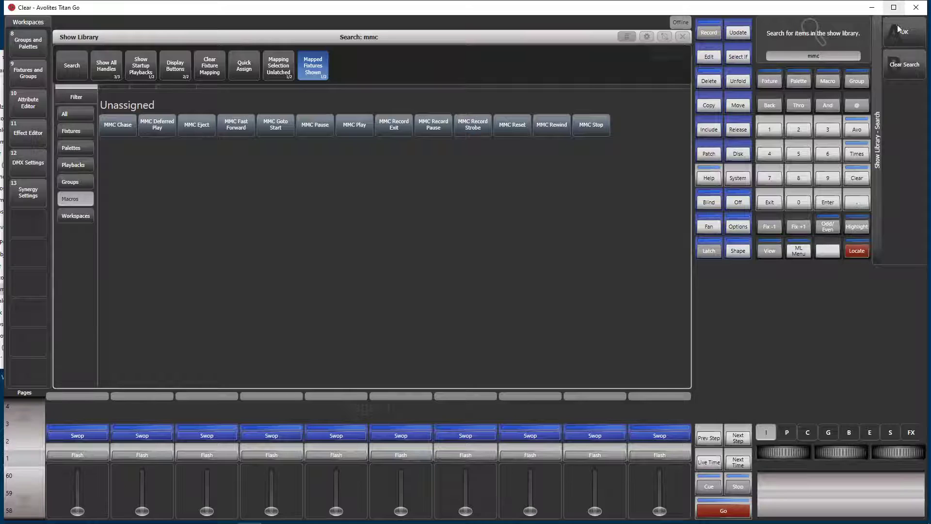
pyautogui.click(902, 30)
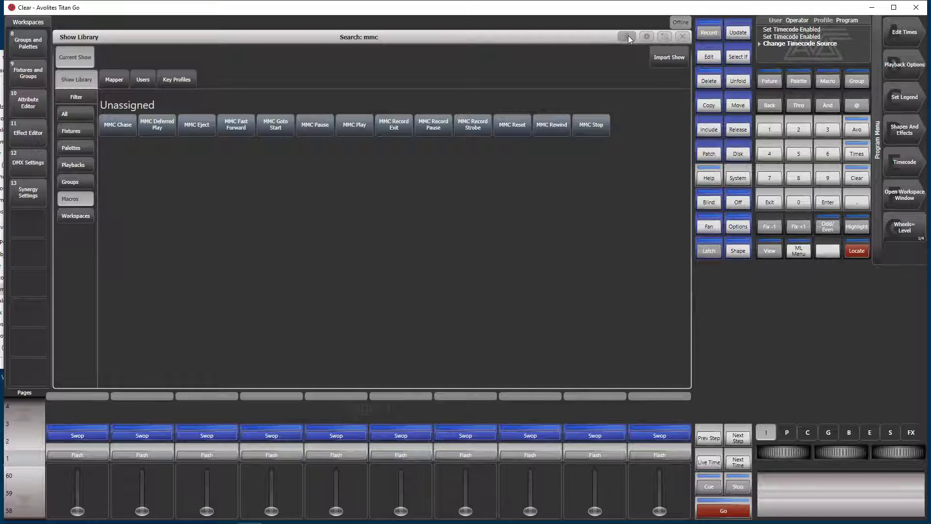
pyautogui.click(647, 36)
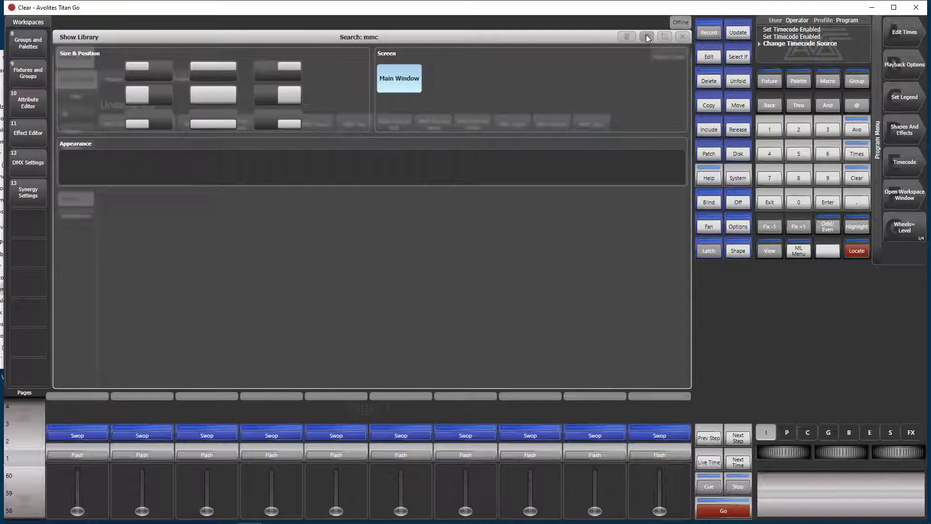
pyautogui.click(214, 123)
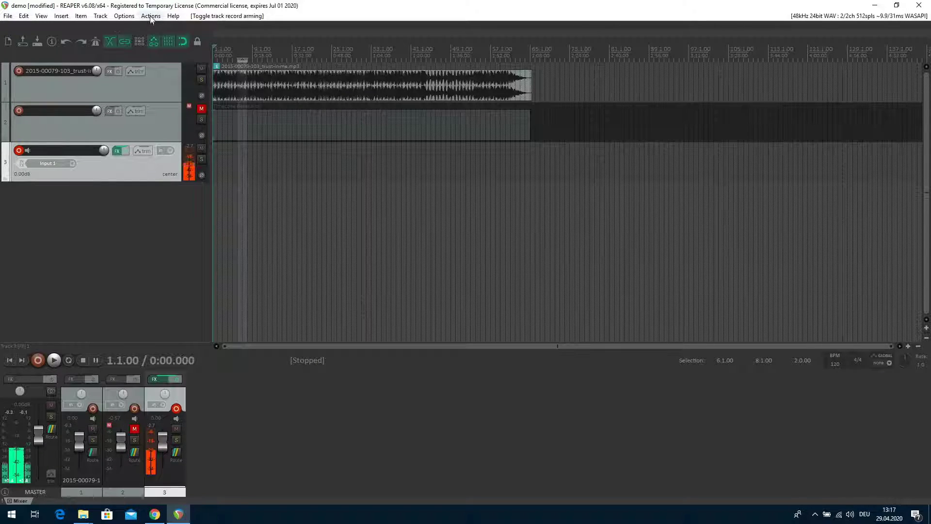
pyautogui.click(116, 19)
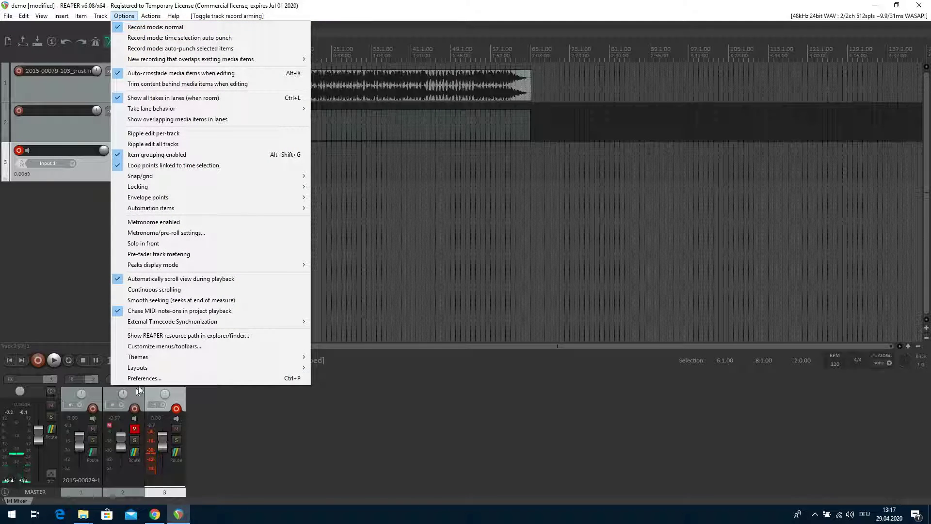
pyautogui.click(149, 378)
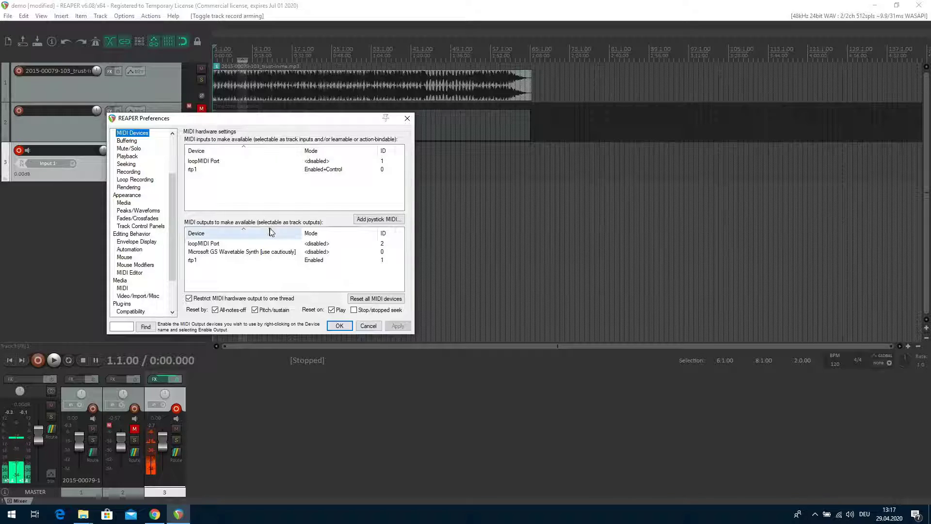
pyautogui.click(213, 176)
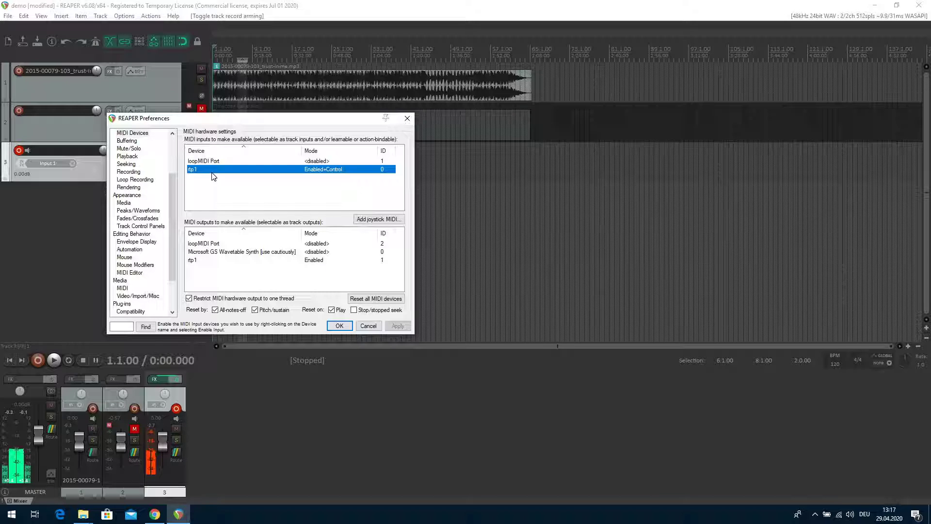
pyautogui.rightClick(213, 175)
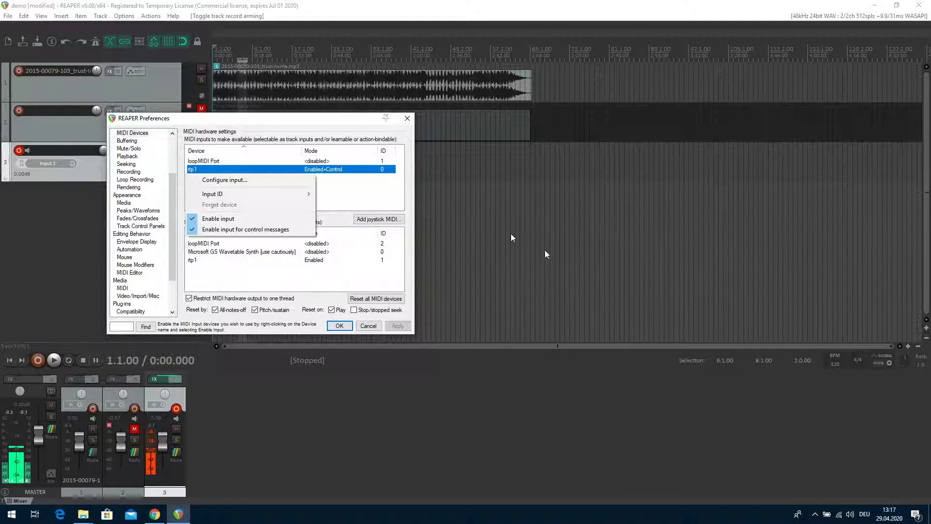
pyautogui.click(367, 189)
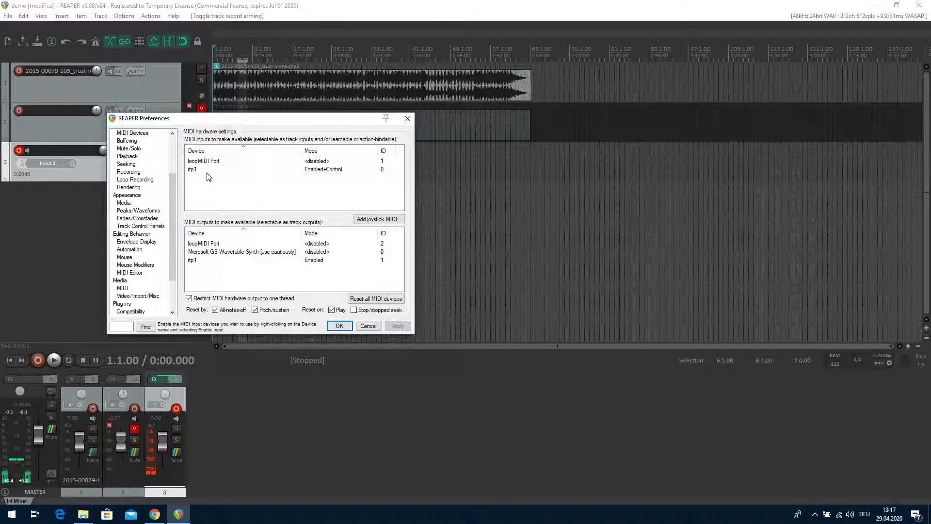
pyautogui.doubleClick(193, 170)
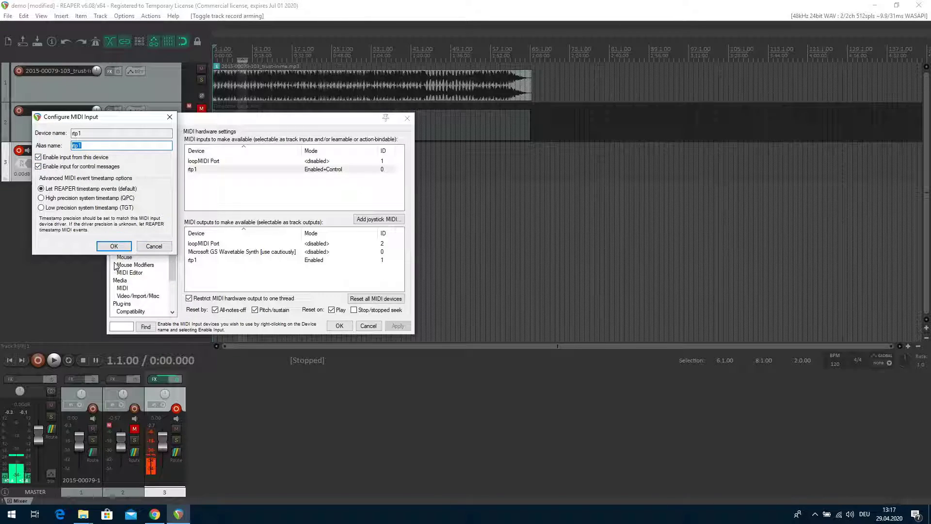
pyautogui.click(121, 247)
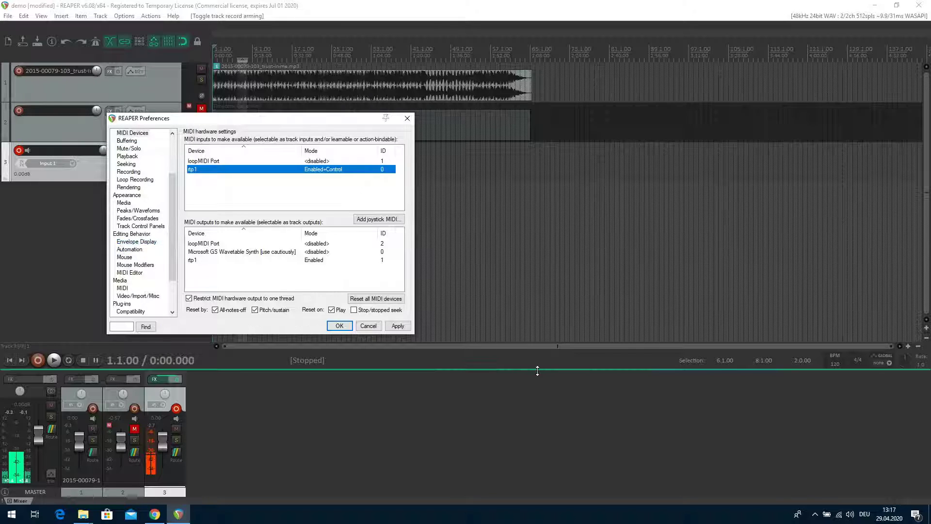
pyautogui.click(339, 326)
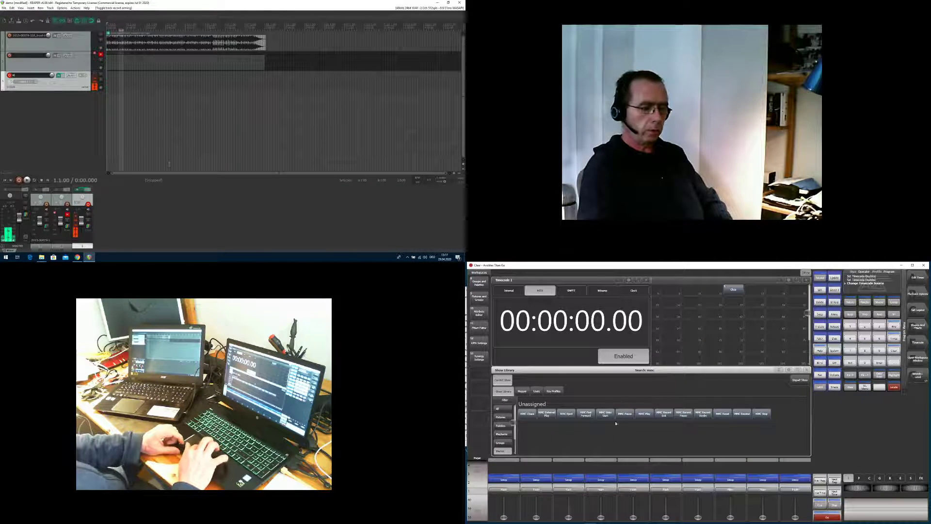
# Control REAPER from Titan with MMC Play, Stop, Play, Pause, then Play again.
pyautogui.click(645, 416)
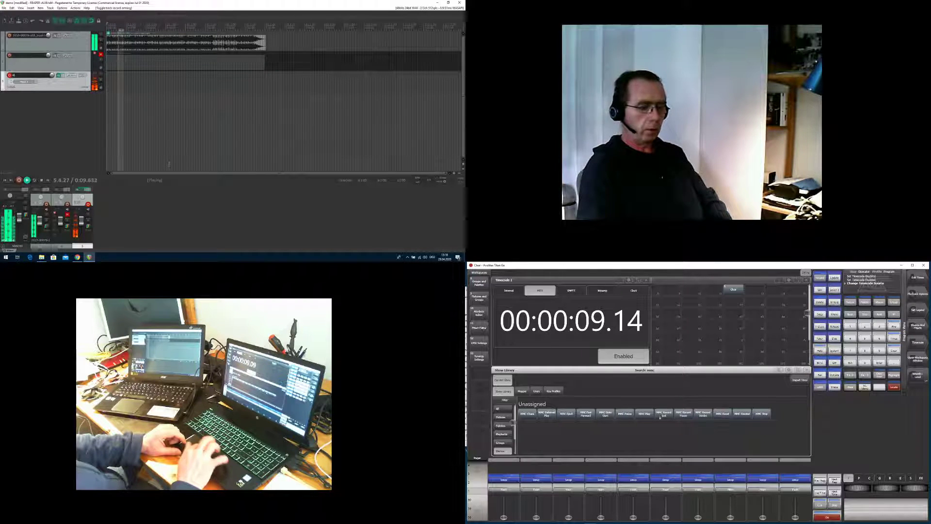
pyautogui.click(763, 414)
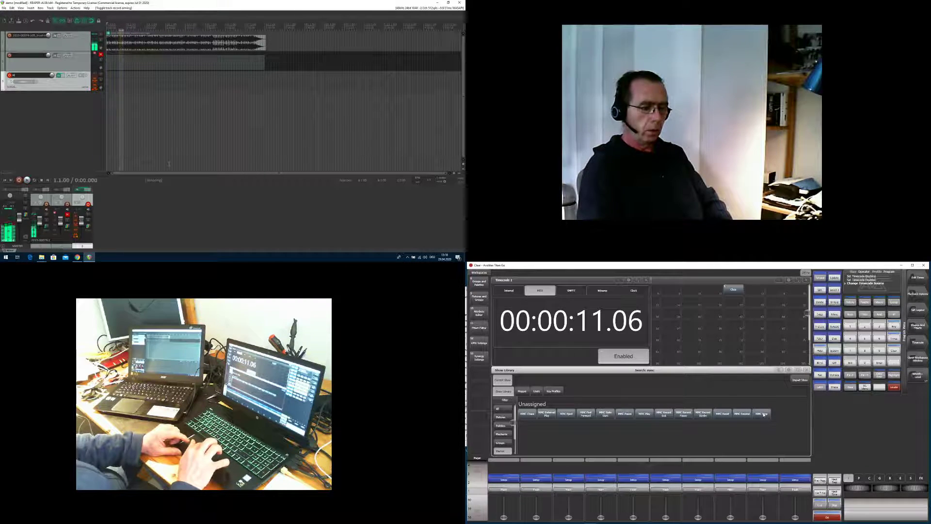
pyautogui.click(645, 414)
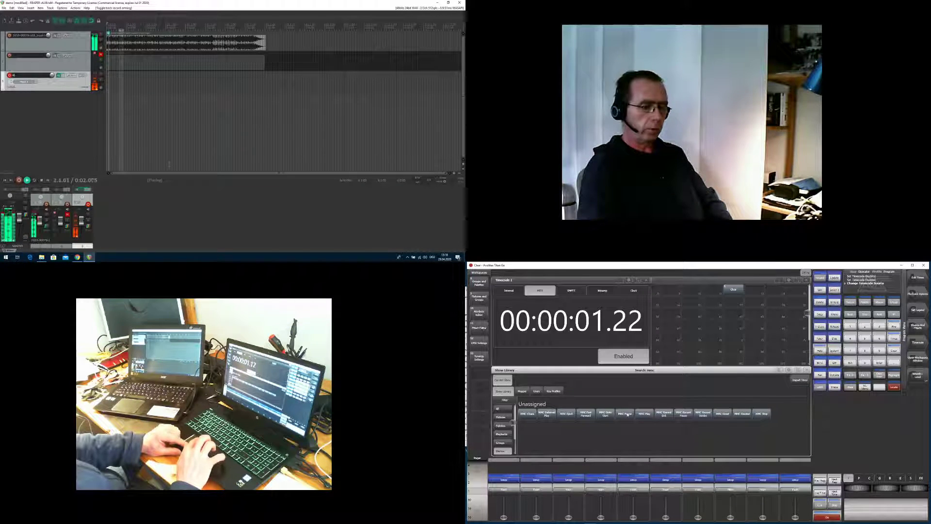
pyautogui.click(626, 413)
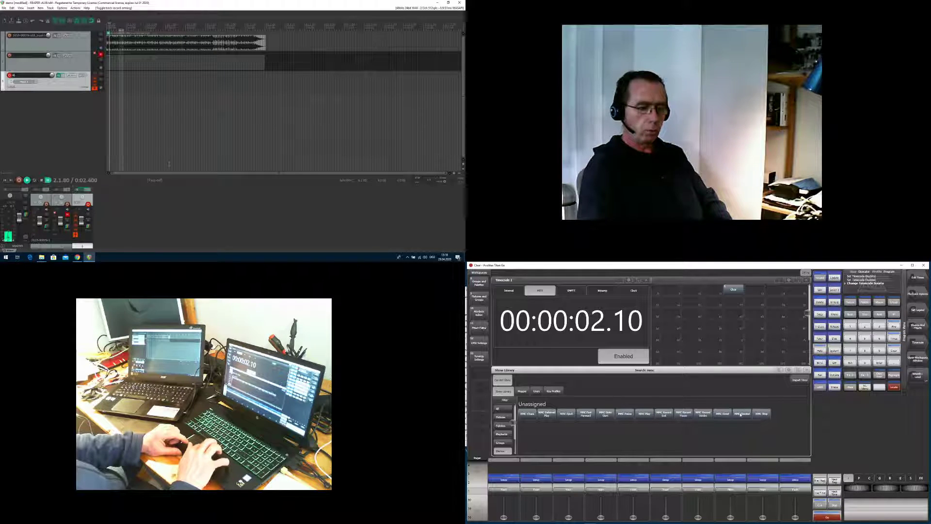
pyautogui.click(626, 415)
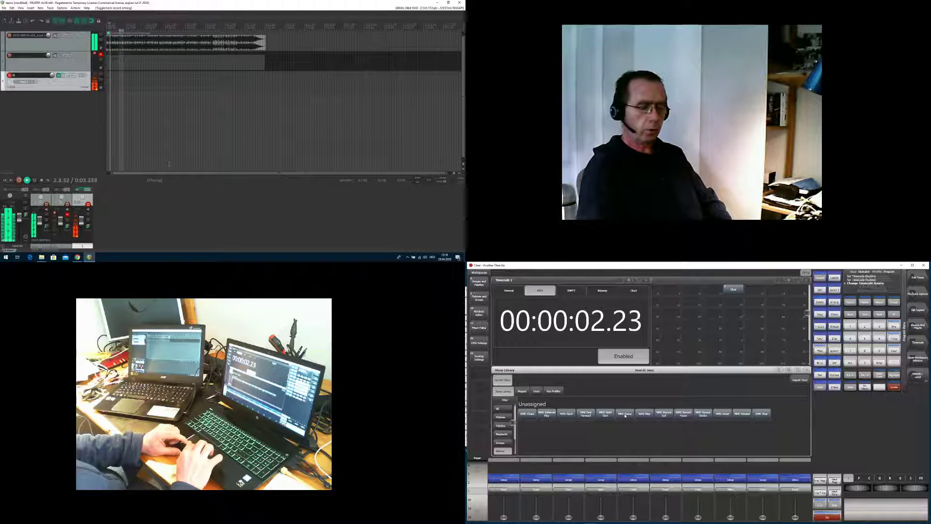